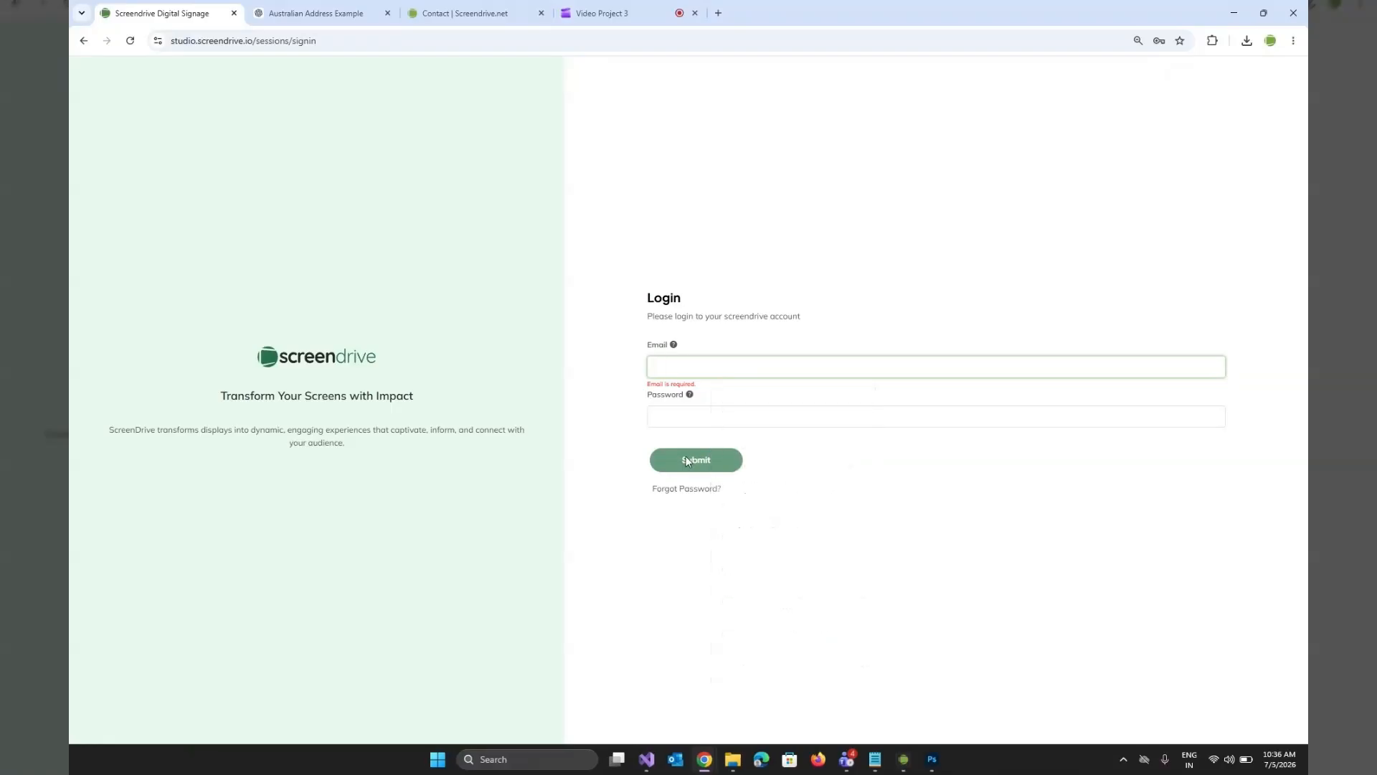
# Sign in to the account by entering the Windows PIN to fill the saved login, and open the CMS.
pyautogui.write('••••')
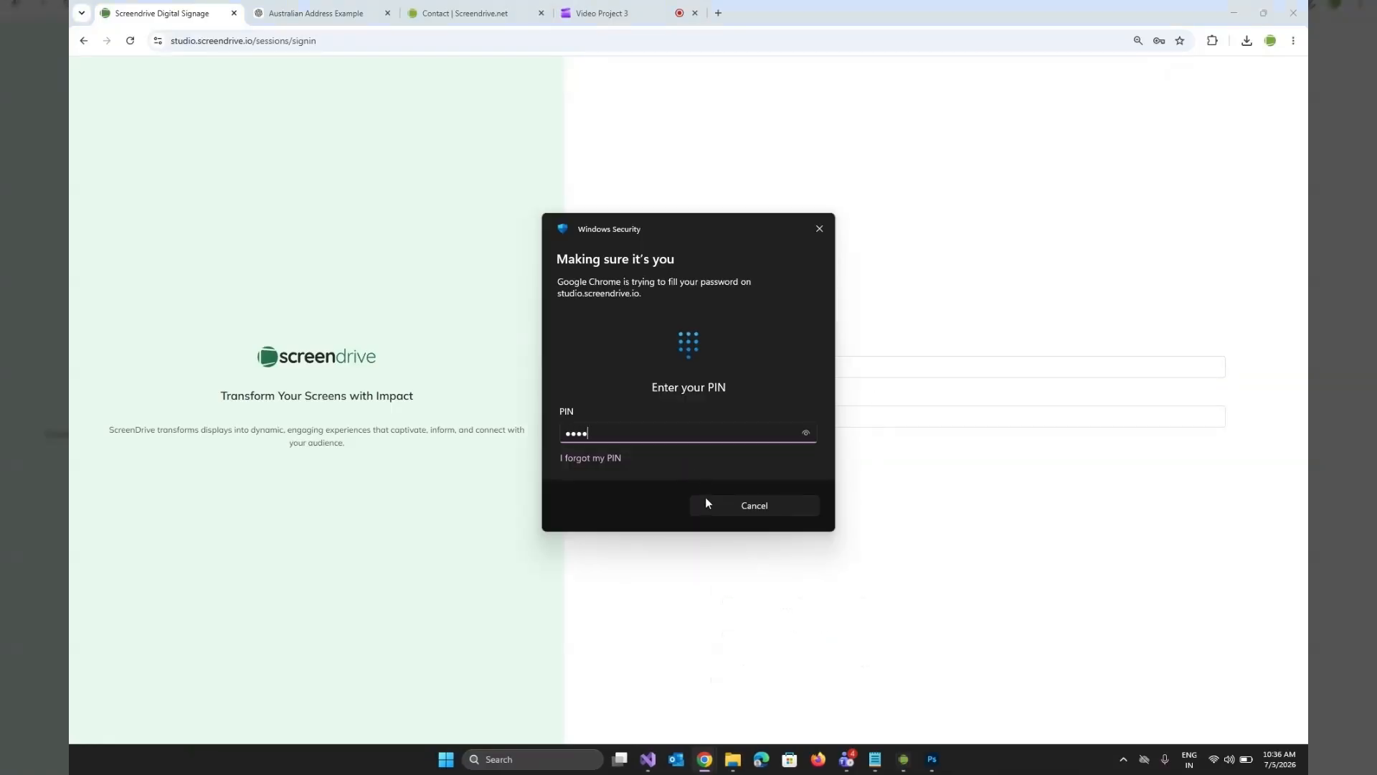
pyautogui.click(695, 460)
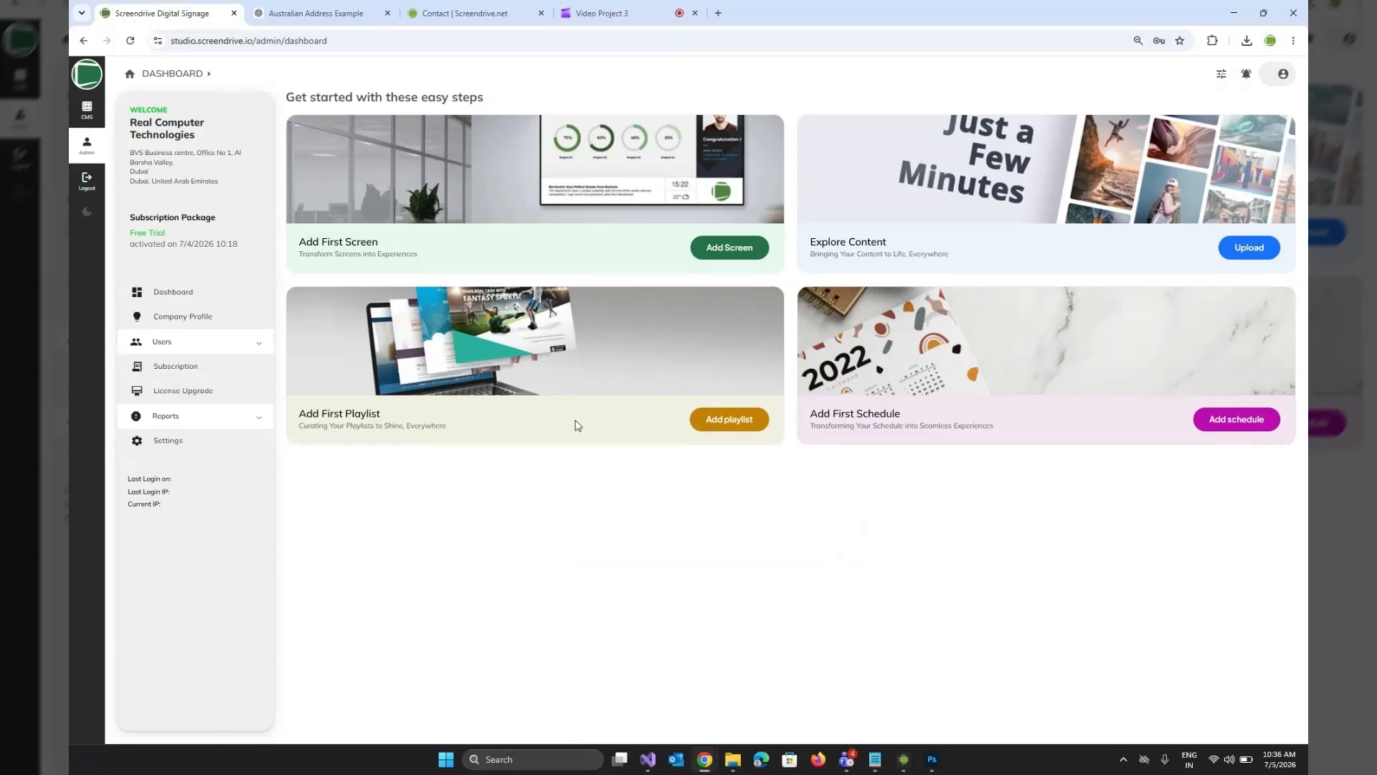
pyautogui.click(86, 109)
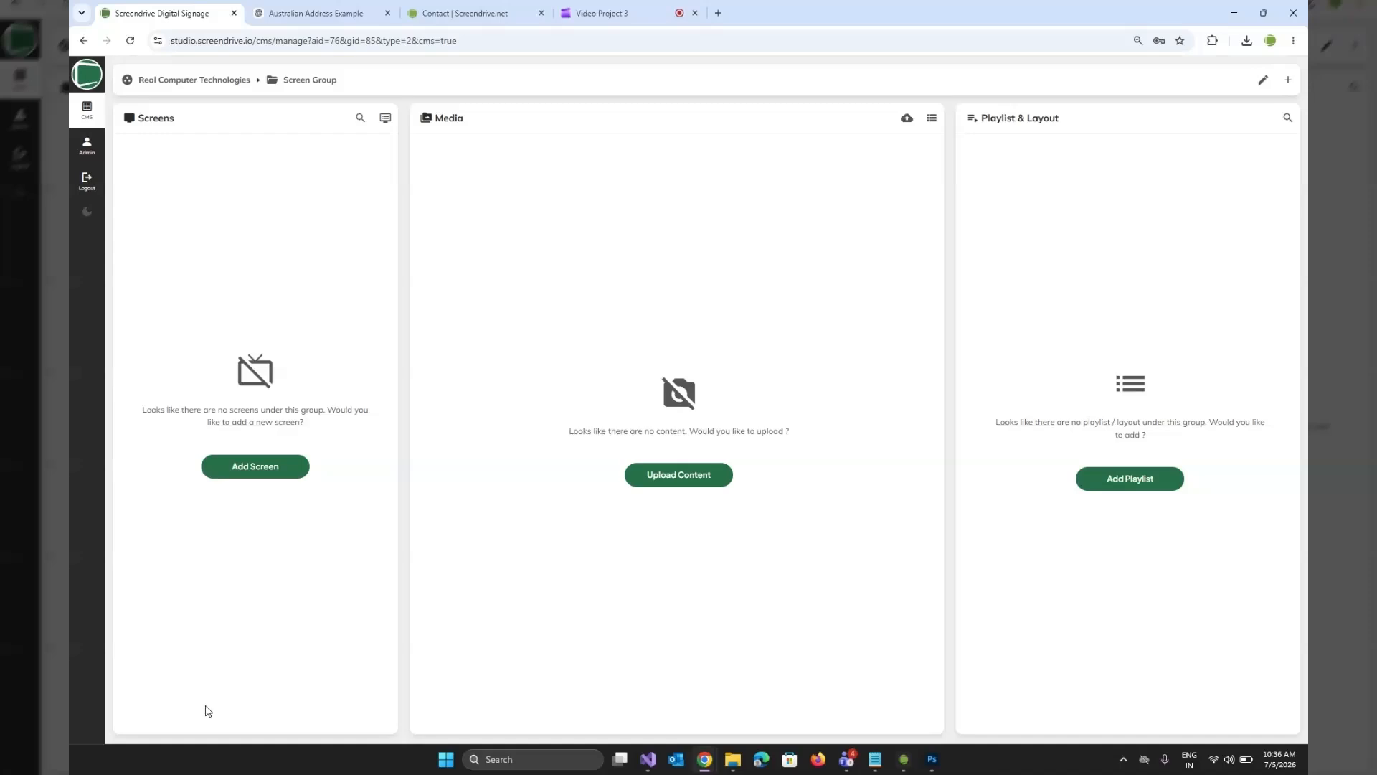
# Examine the associate and group hierarchy under Real Computer Technologies, then close it.
pyautogui.click(474, 80)
pyautogui.click(136, 148)
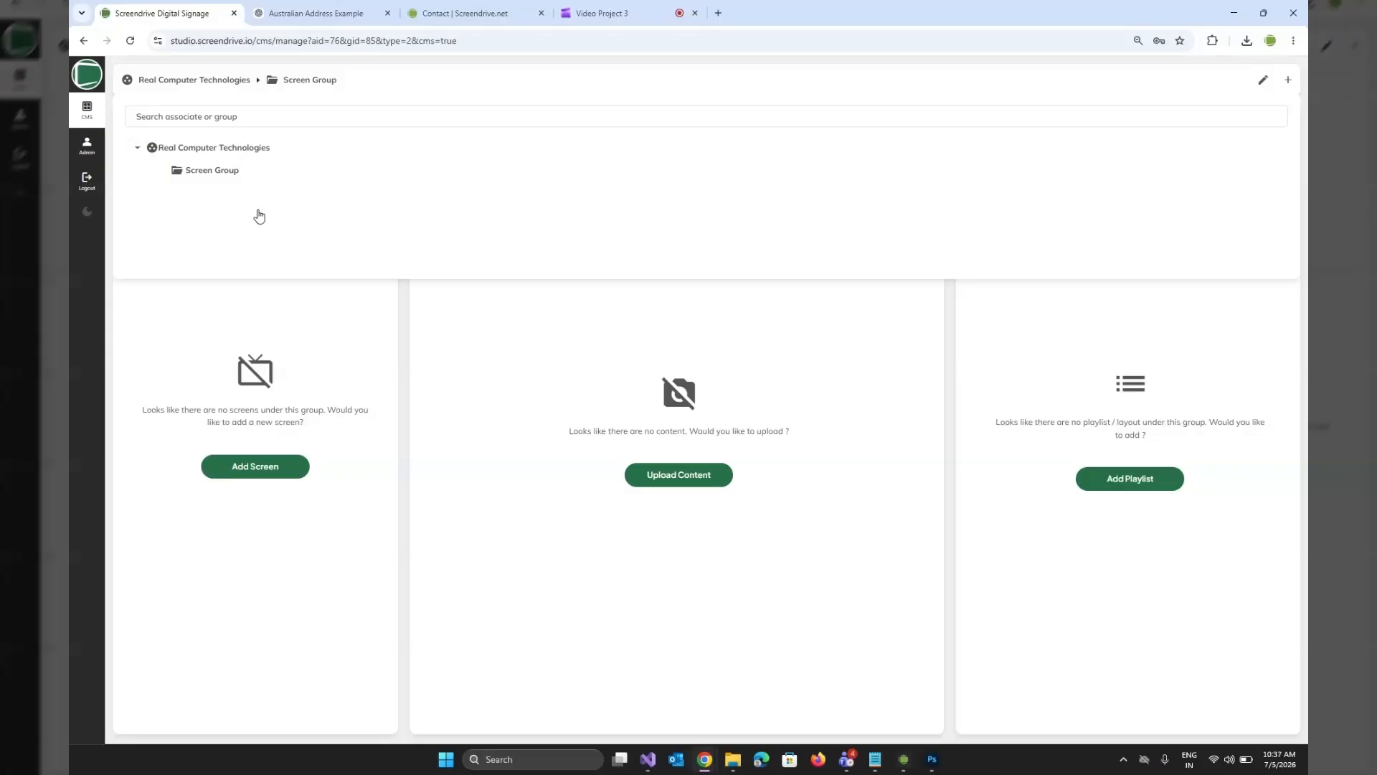
pyautogui.click(472, 388)
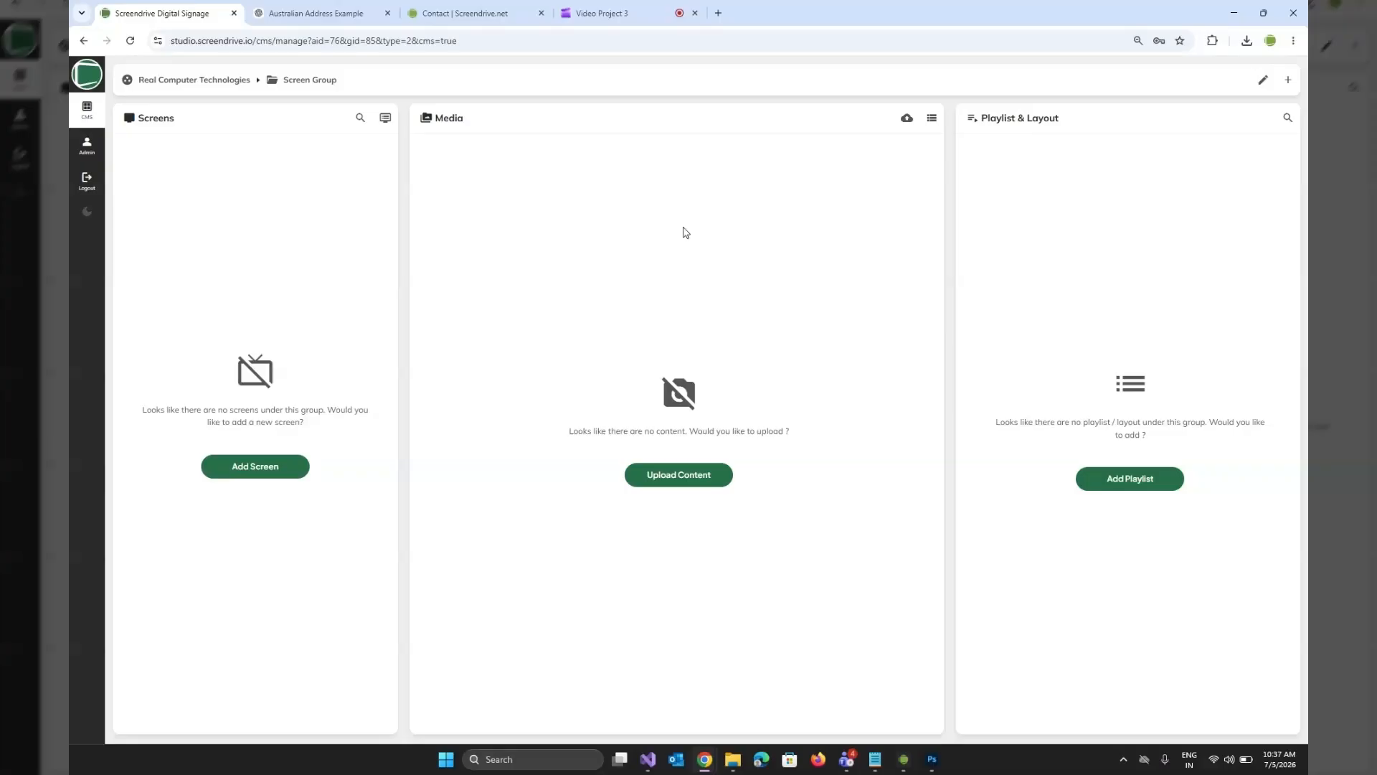
# Upload video_sample.mp4 and sample-image-_1.jpg, _2.jpg and _3.jpg from the "video demo content" folder in Downloads to the media library.
pyautogui.click(650, 483)
pyautogui.click(1289, 82)
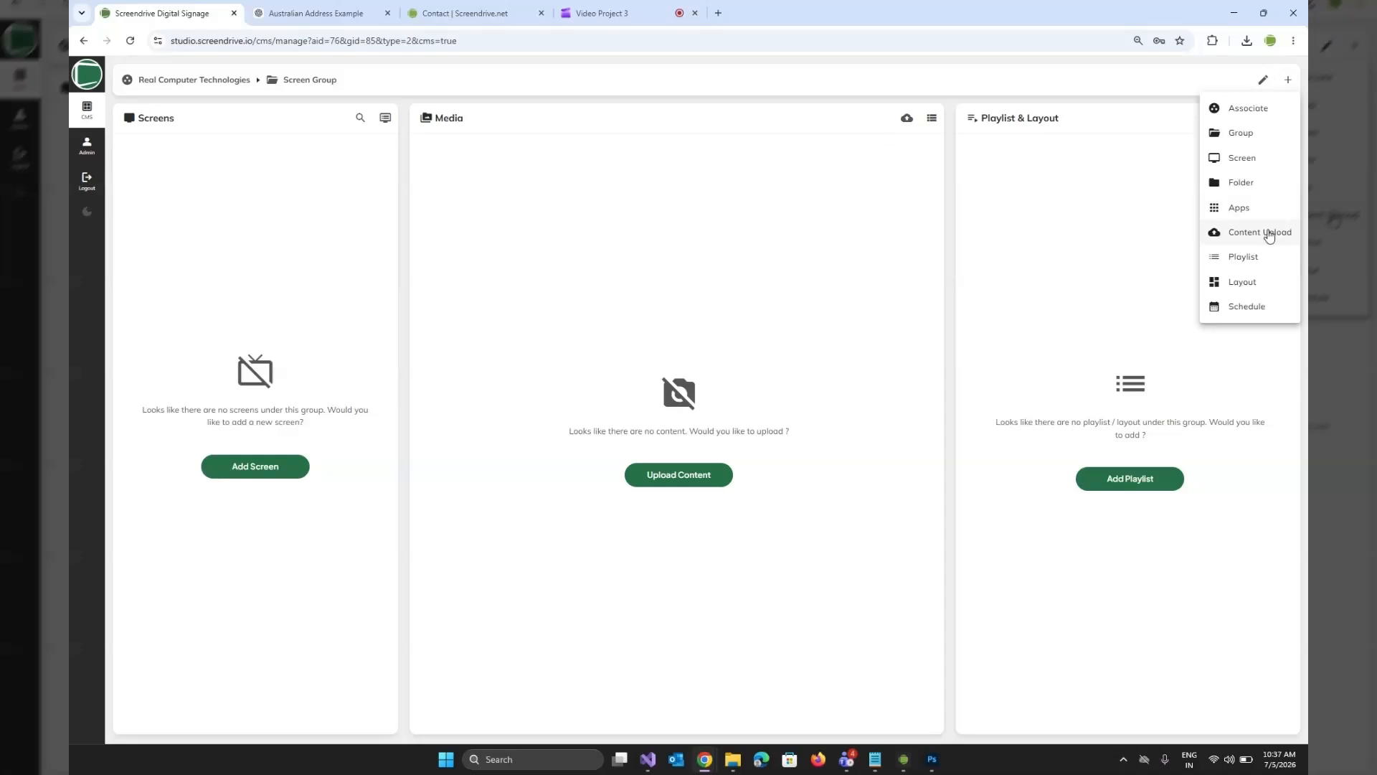
pyautogui.click(1269, 234)
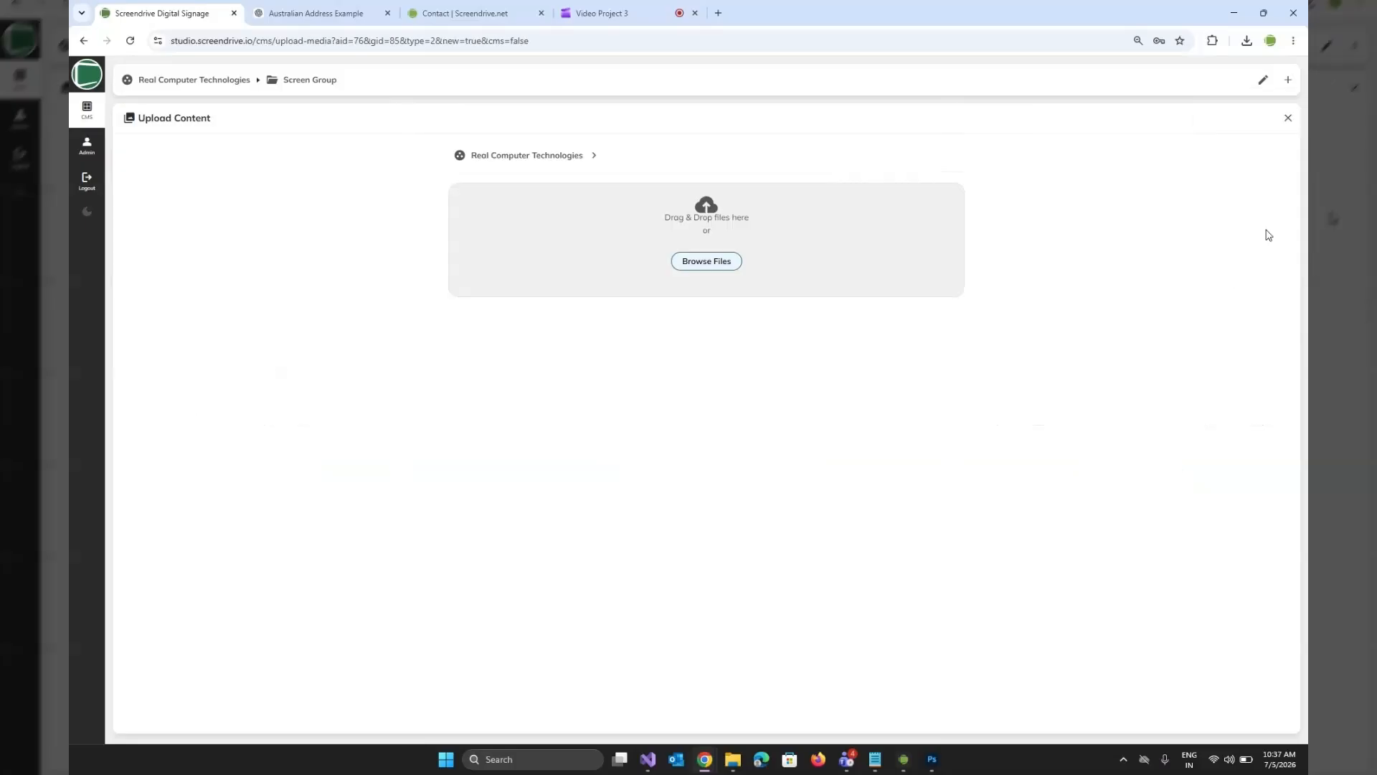
pyautogui.click(695, 263)
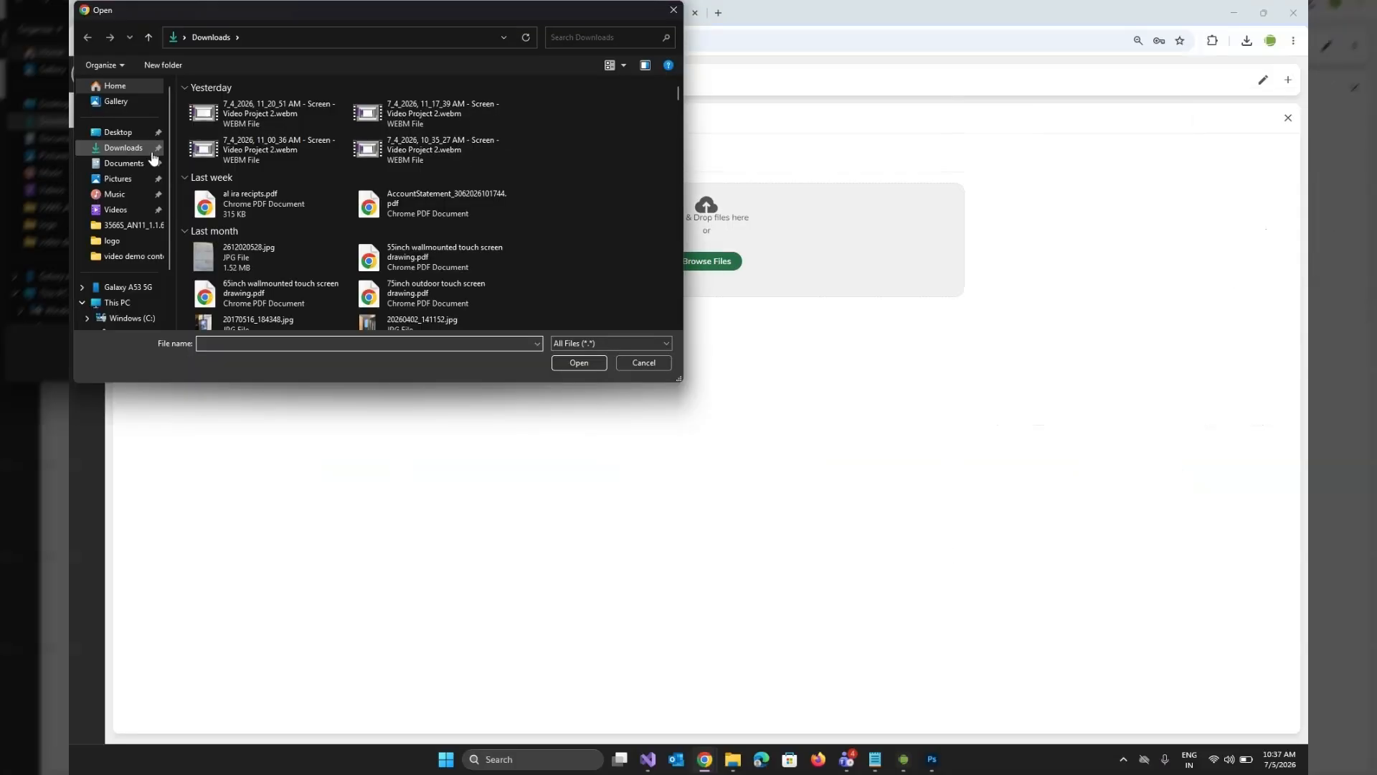
pyautogui.doubleClick(283, 149)
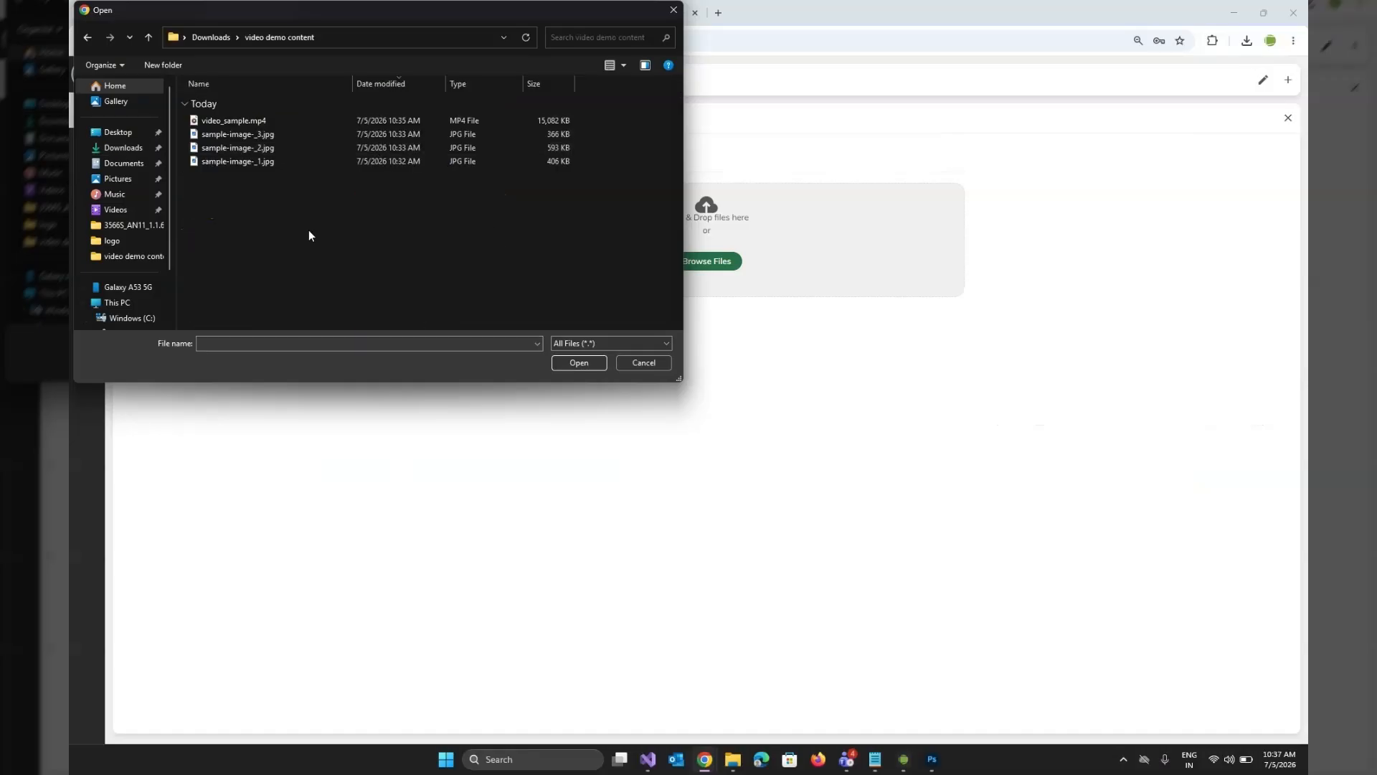
pyautogui.moveTo(309, 235); pyautogui.dragTo(267, 114)
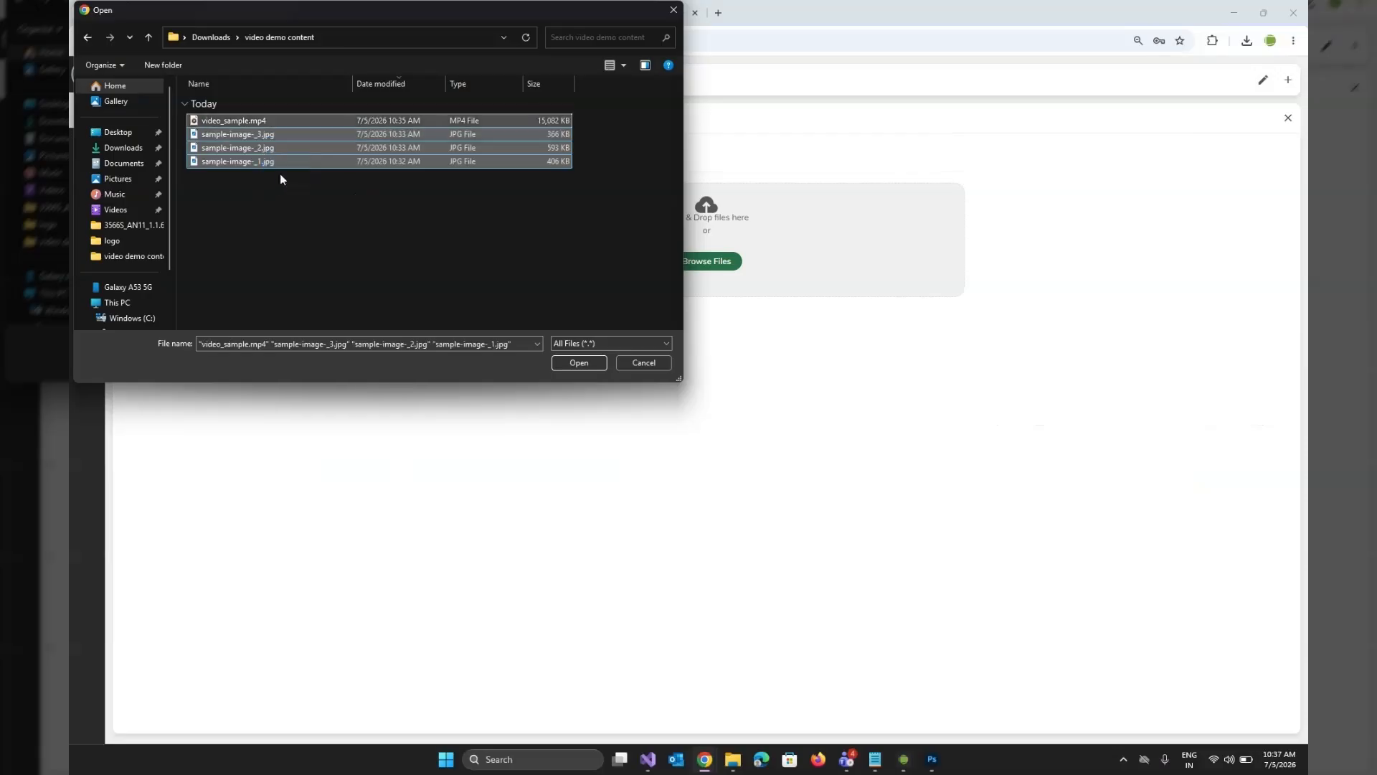
pyautogui.click(580, 368)
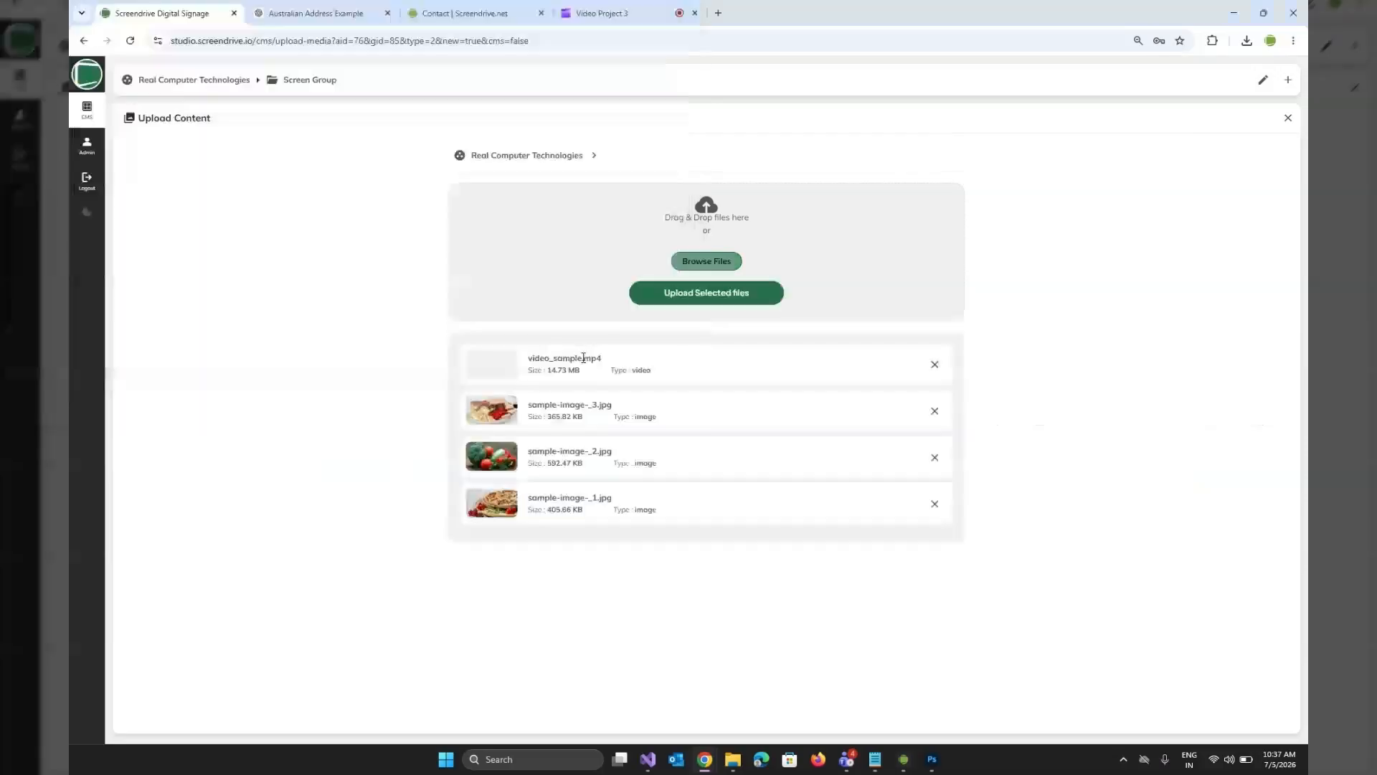
pyautogui.click(720, 299)
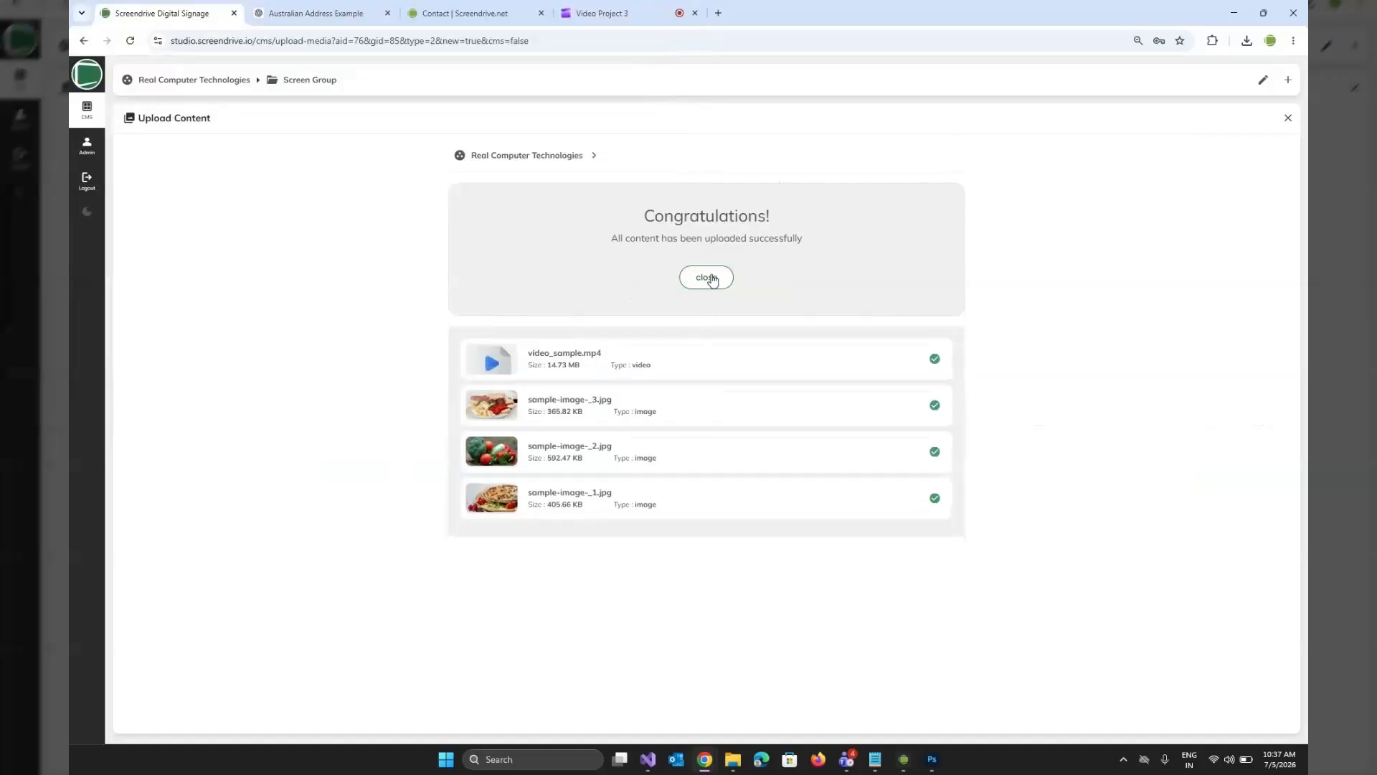
pyautogui.click(707, 278)
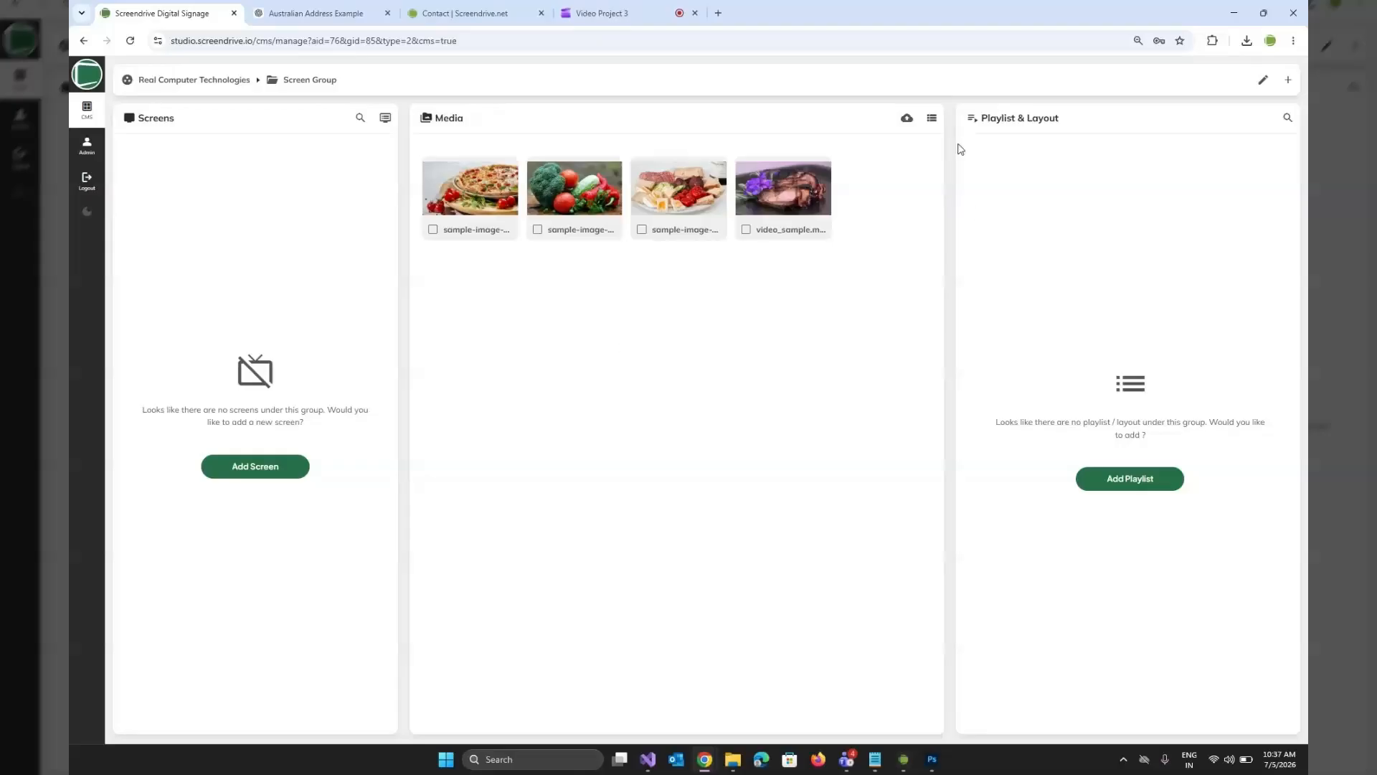
# Create a media folder named "food content" and return to the group overview.
pyautogui.click(1289, 81)
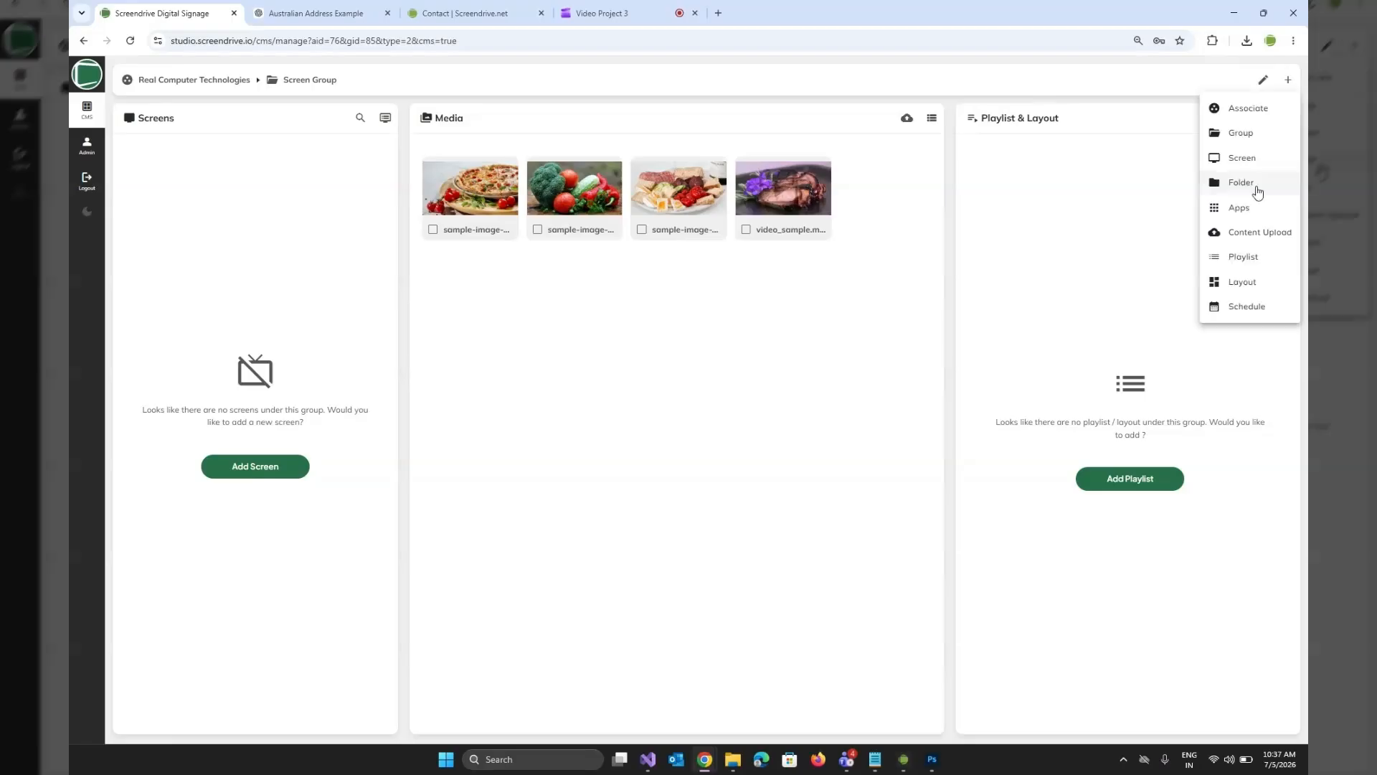
pyautogui.click(1242, 183)
pyautogui.click(609, 179)
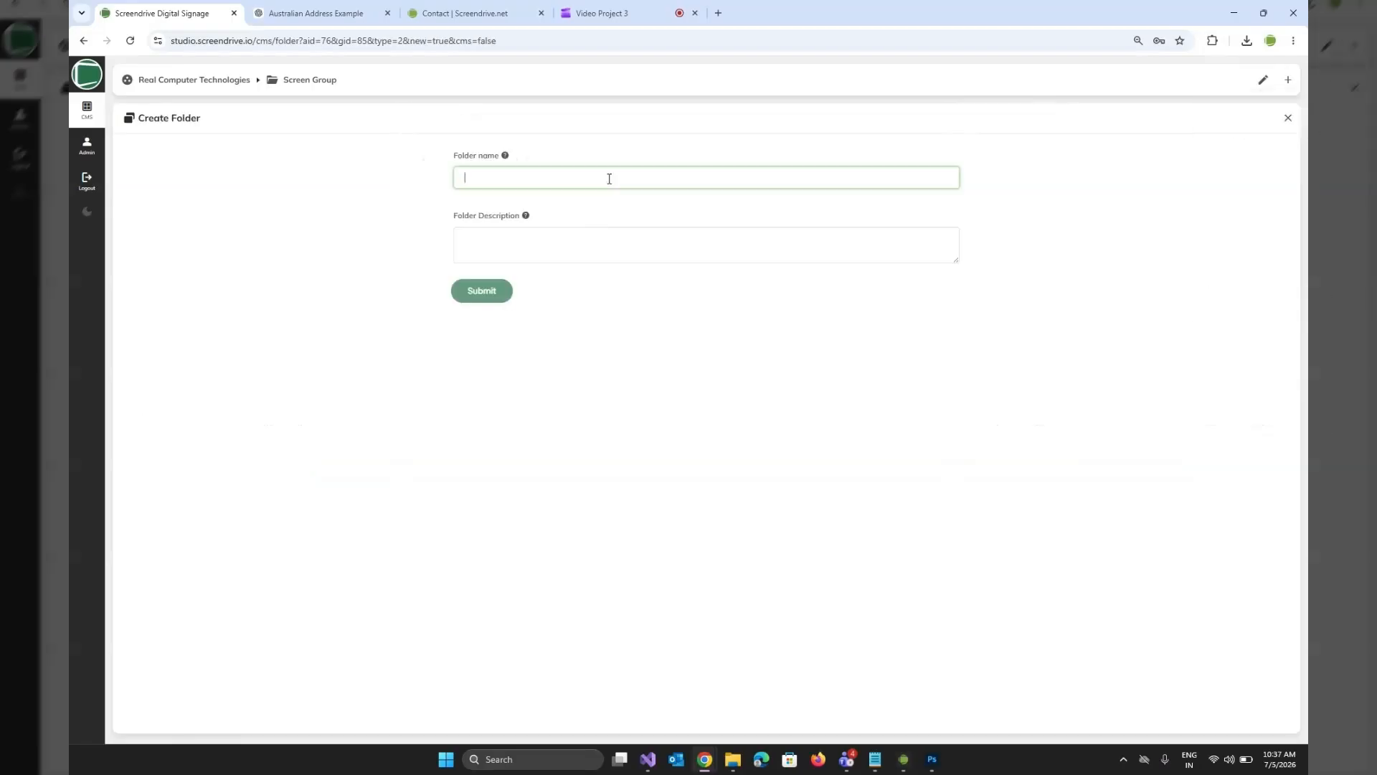
pyautogui.write('t')
pyautogui.write('ood')
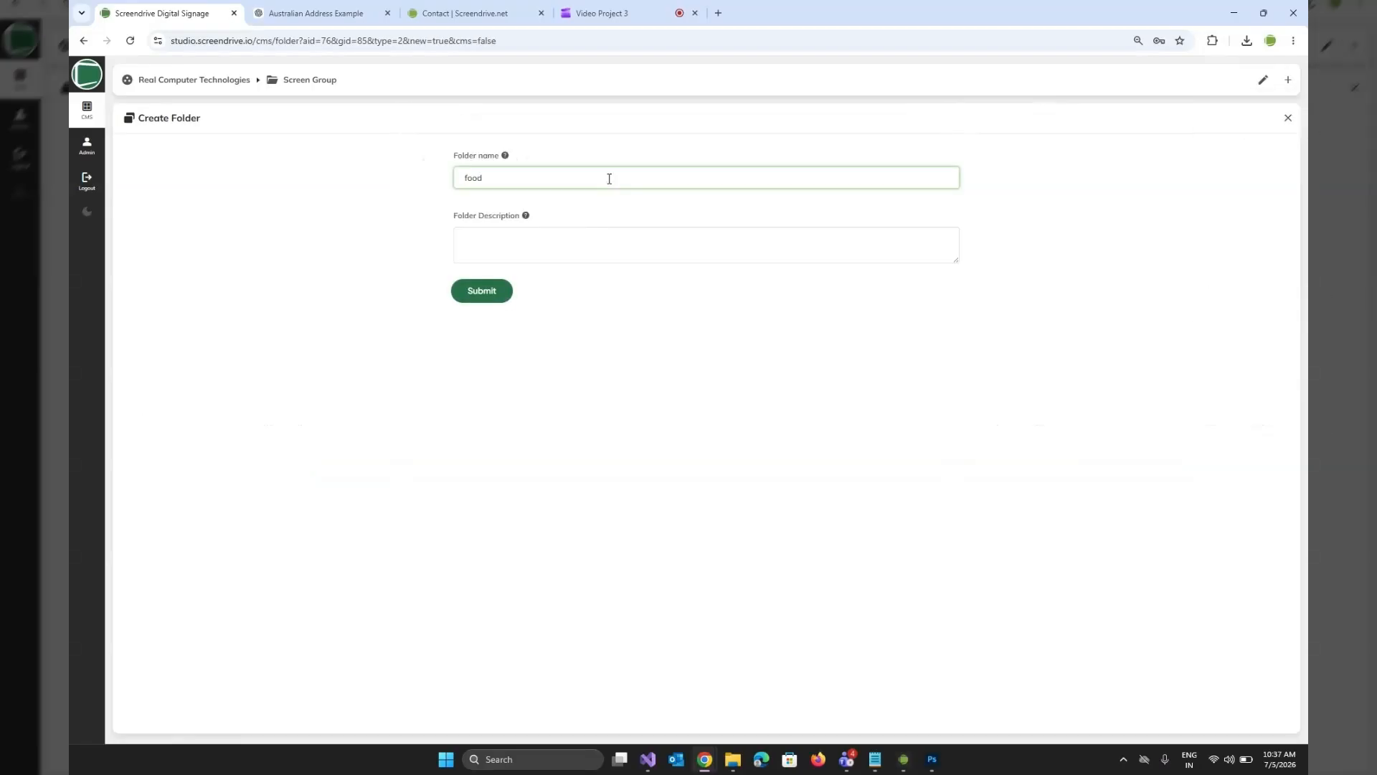
pyautogui.write(' content')
pyautogui.click(485, 294)
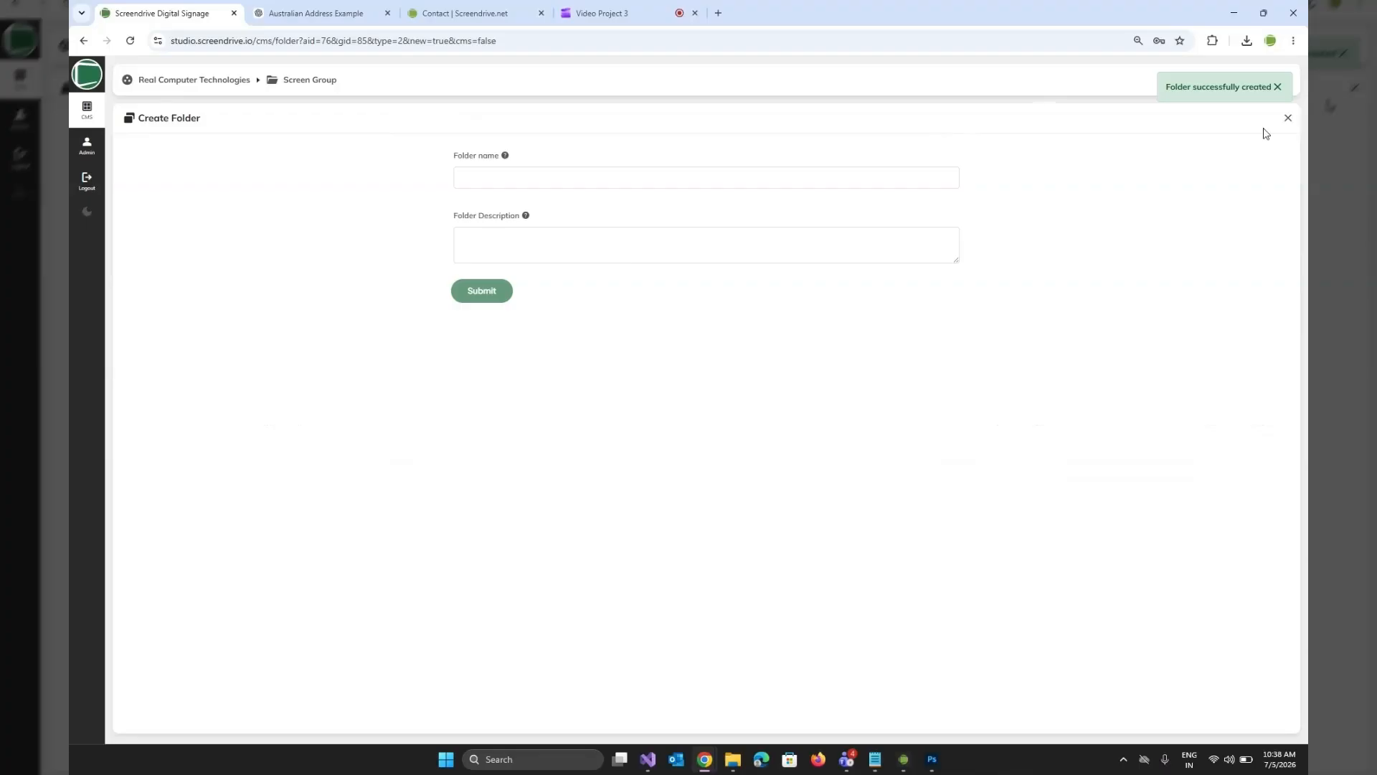
pyautogui.click(1287, 117)
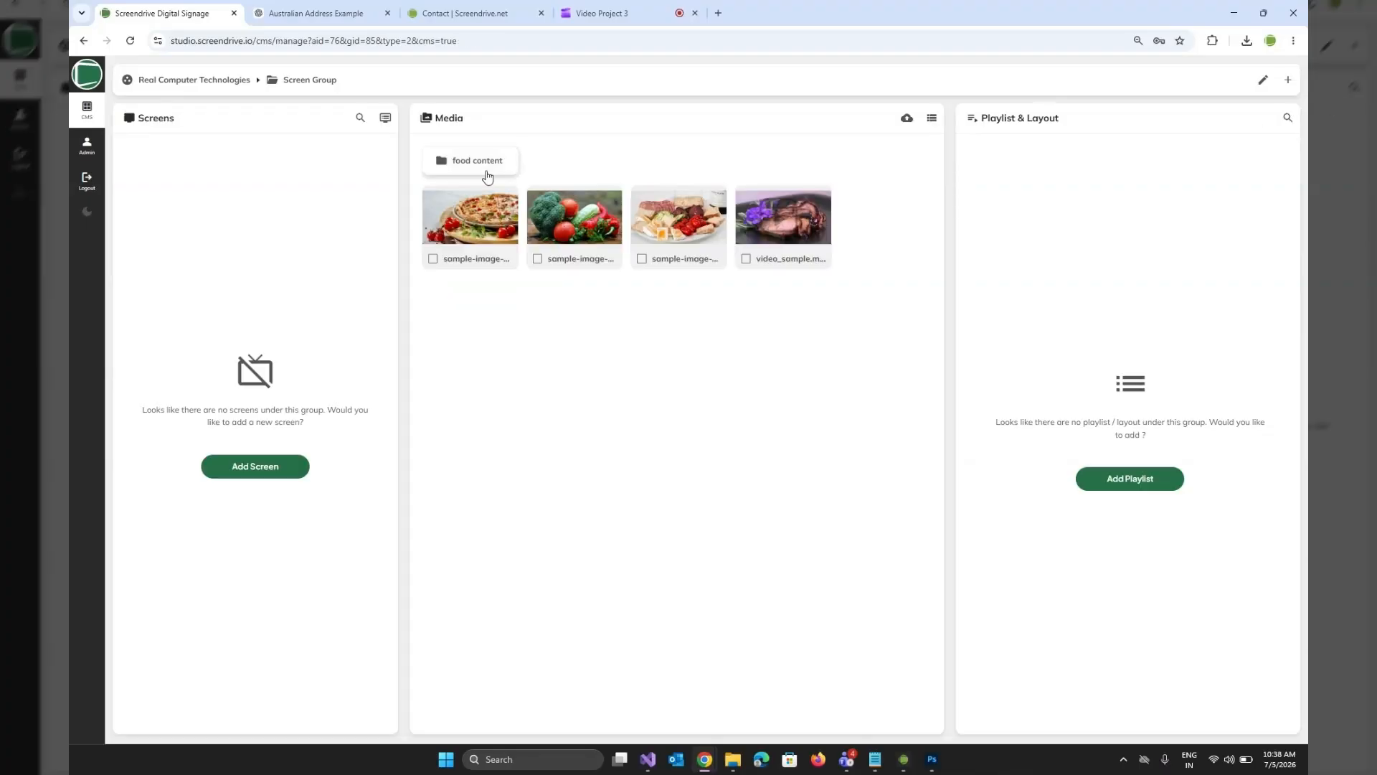
# Move the three sample images and the sample video into the "food content" folder and check the folder's contents.
pyautogui.click(432, 260)
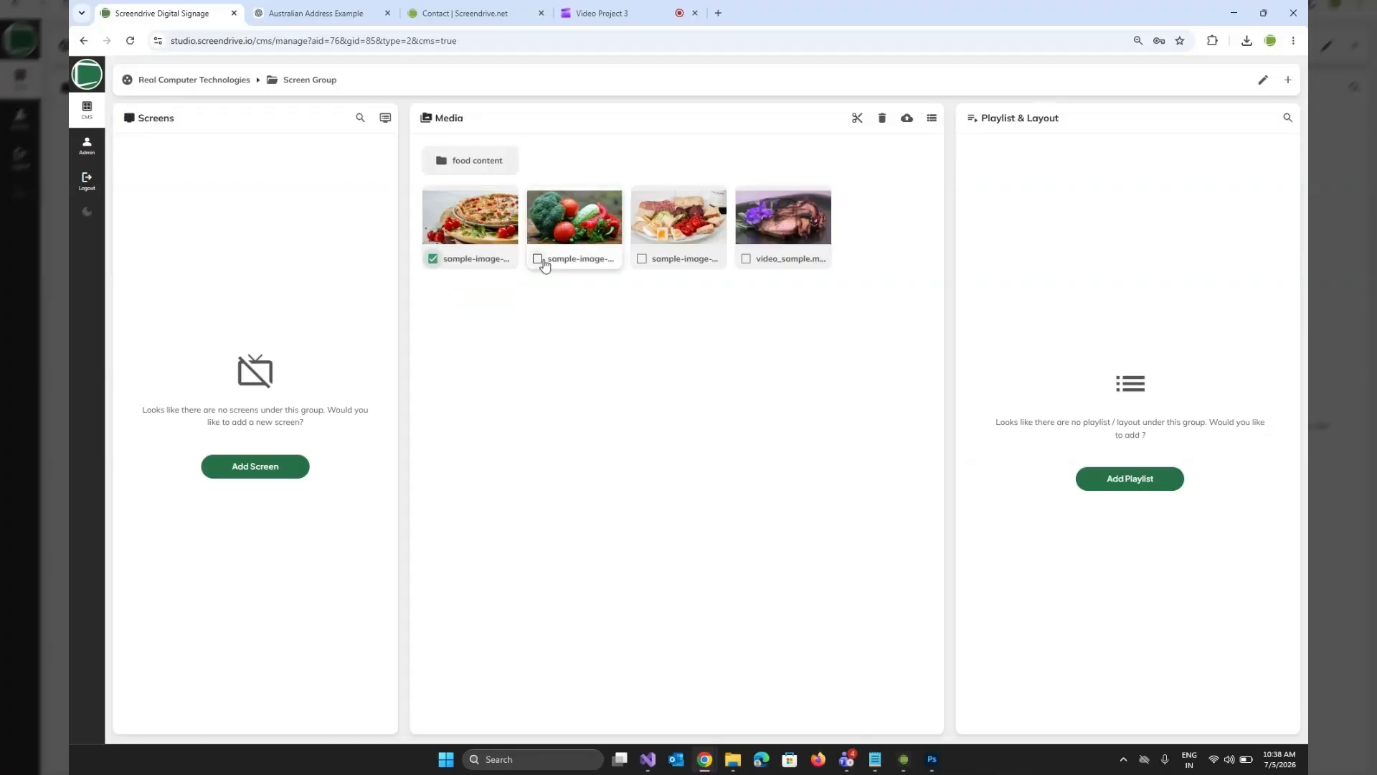
pyautogui.click(540, 259)
pyautogui.click(643, 260)
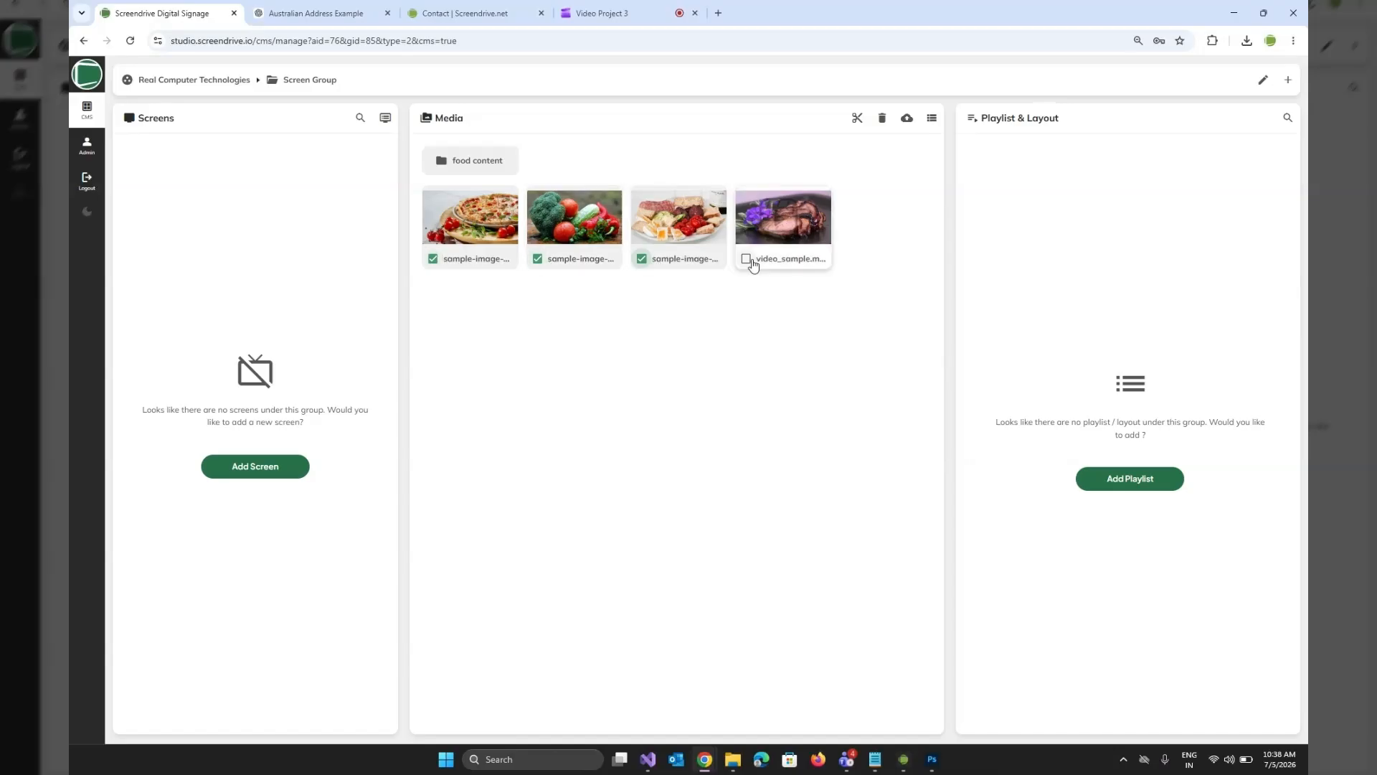
pyautogui.click(747, 260)
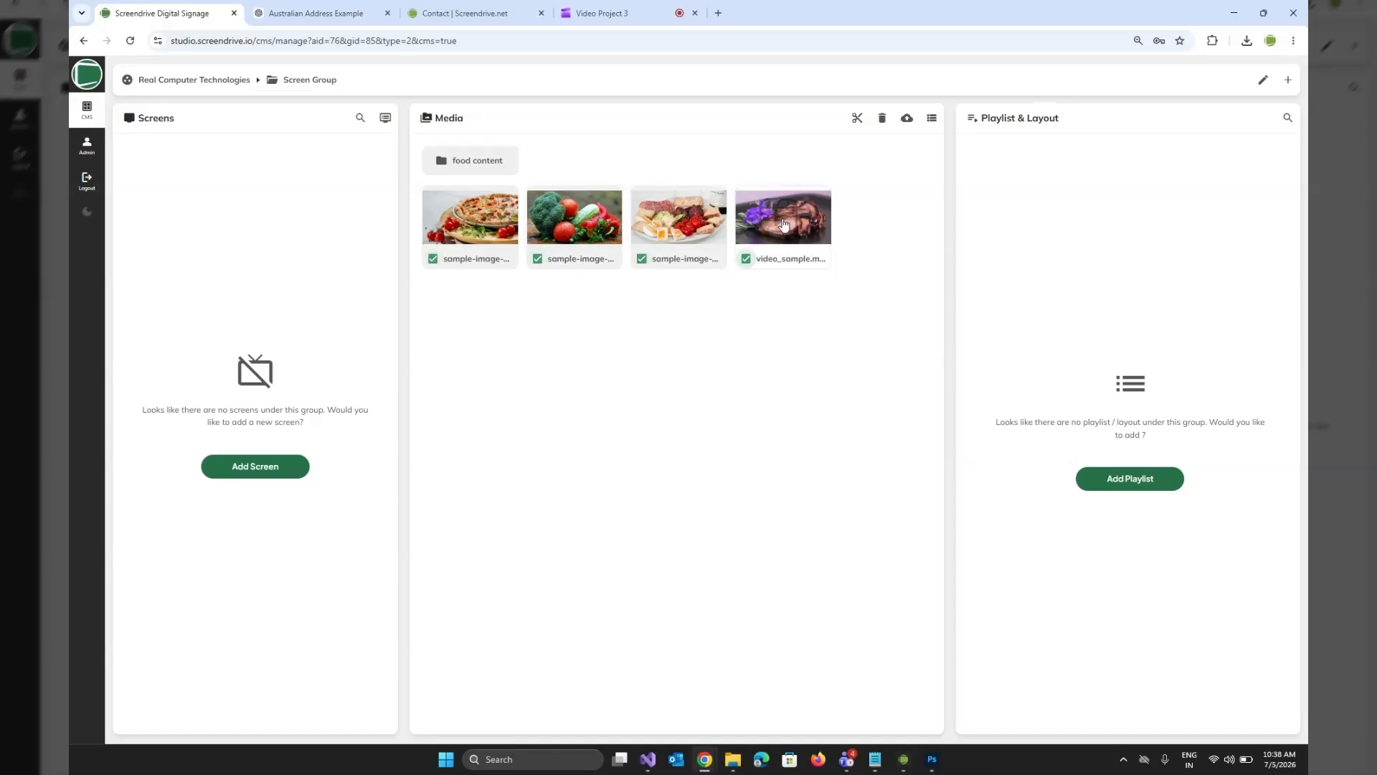
pyautogui.click(856, 119)
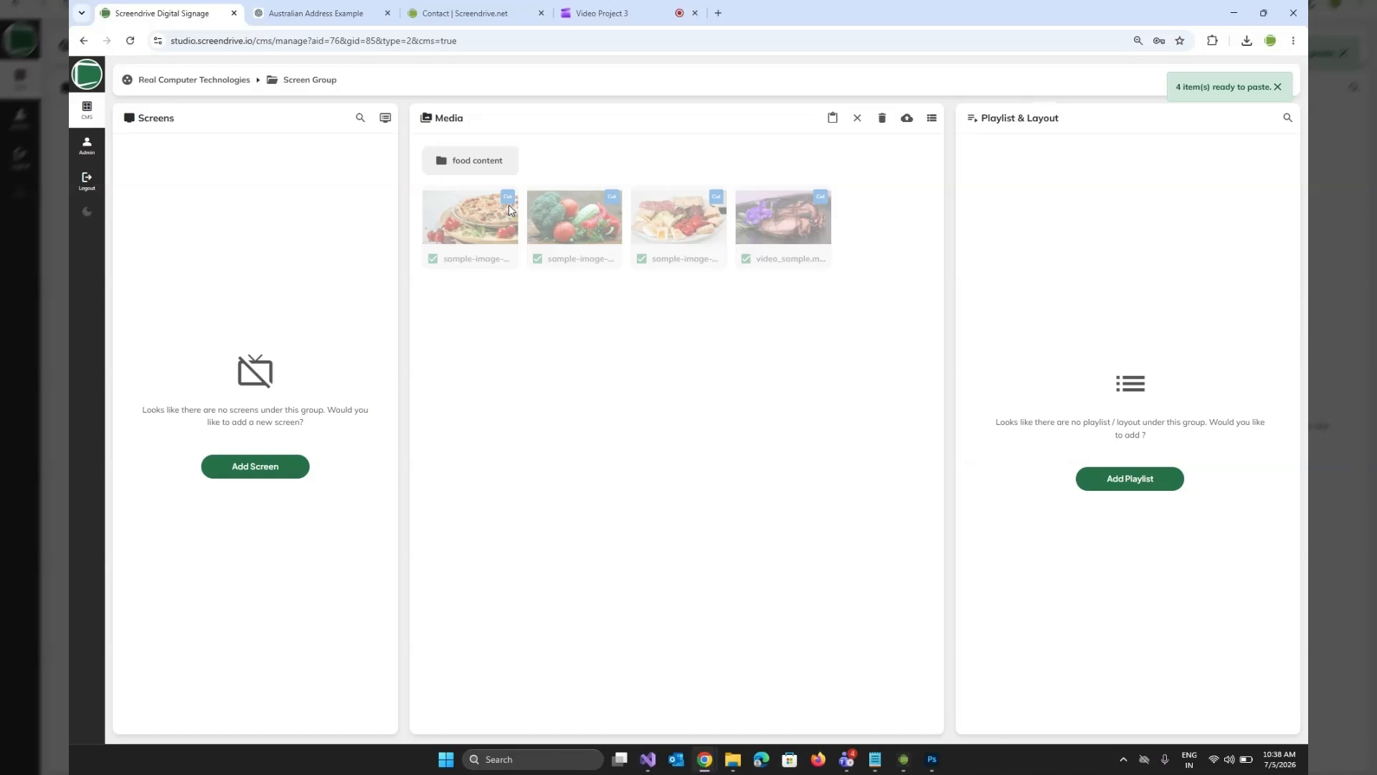
pyautogui.click(490, 165)
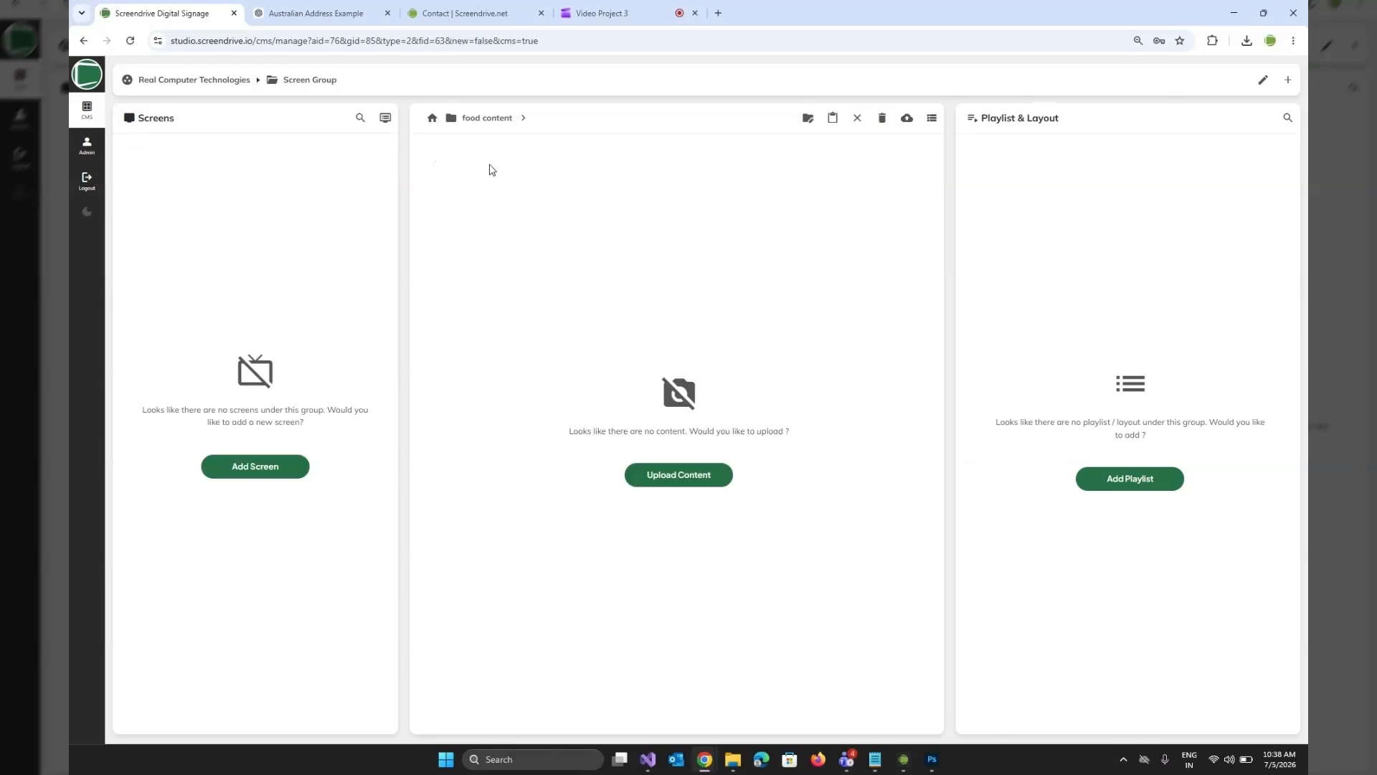
pyautogui.click(832, 119)
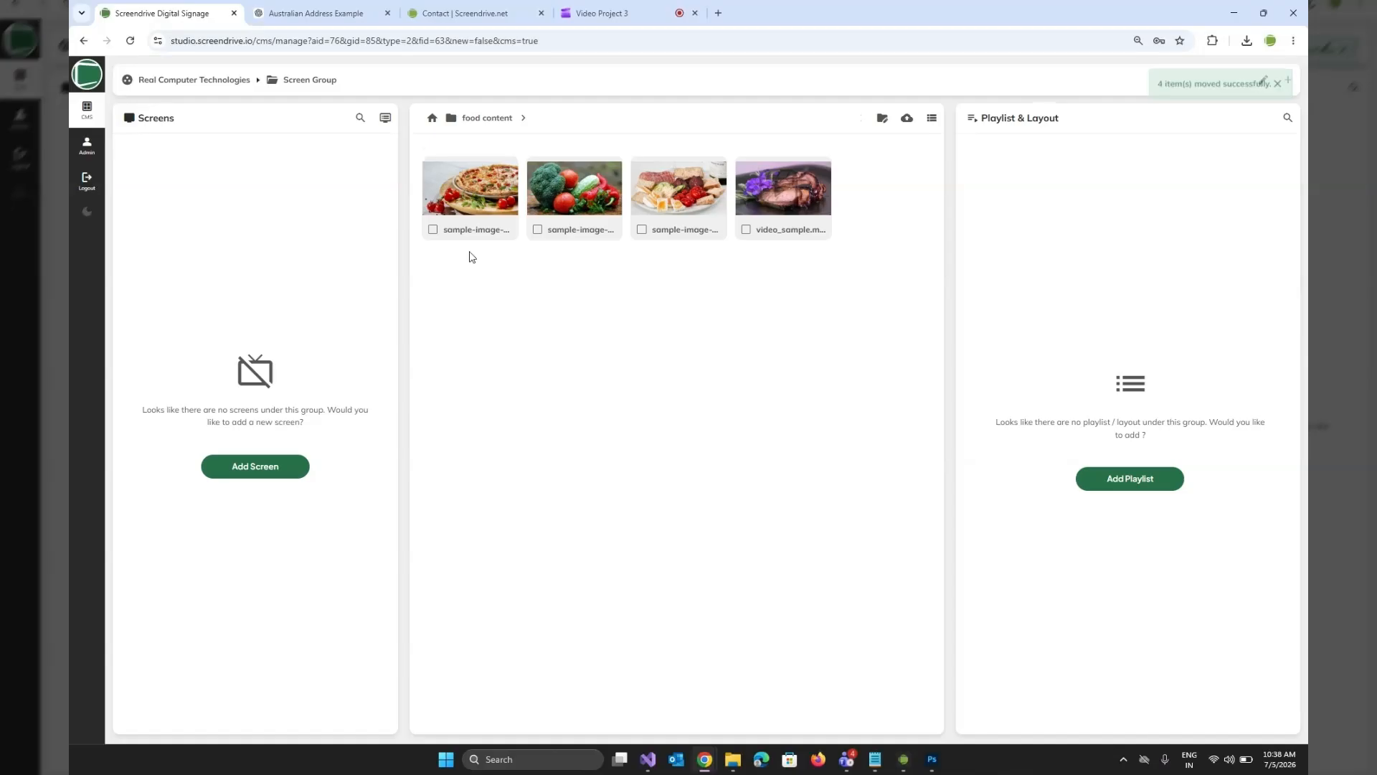
pyautogui.click(432, 118)
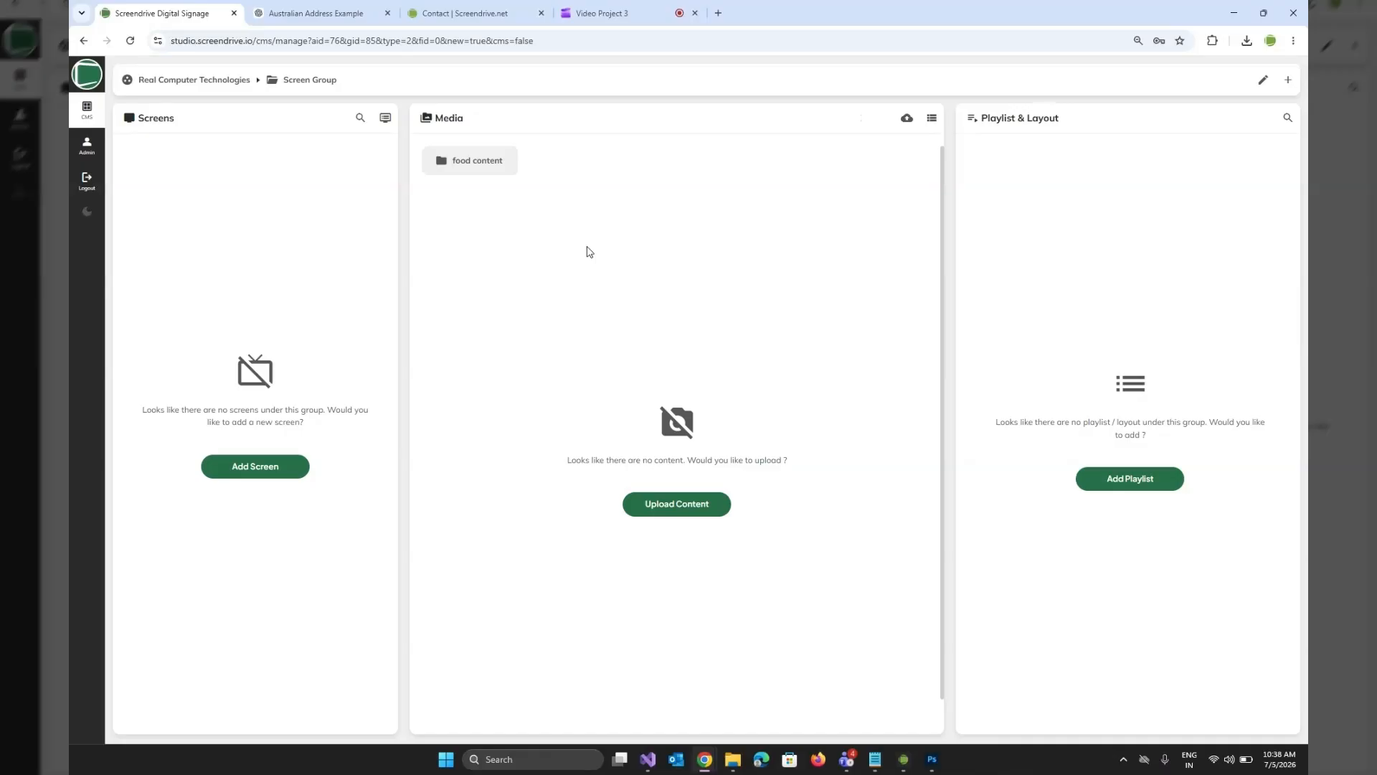
pyautogui.click(477, 162)
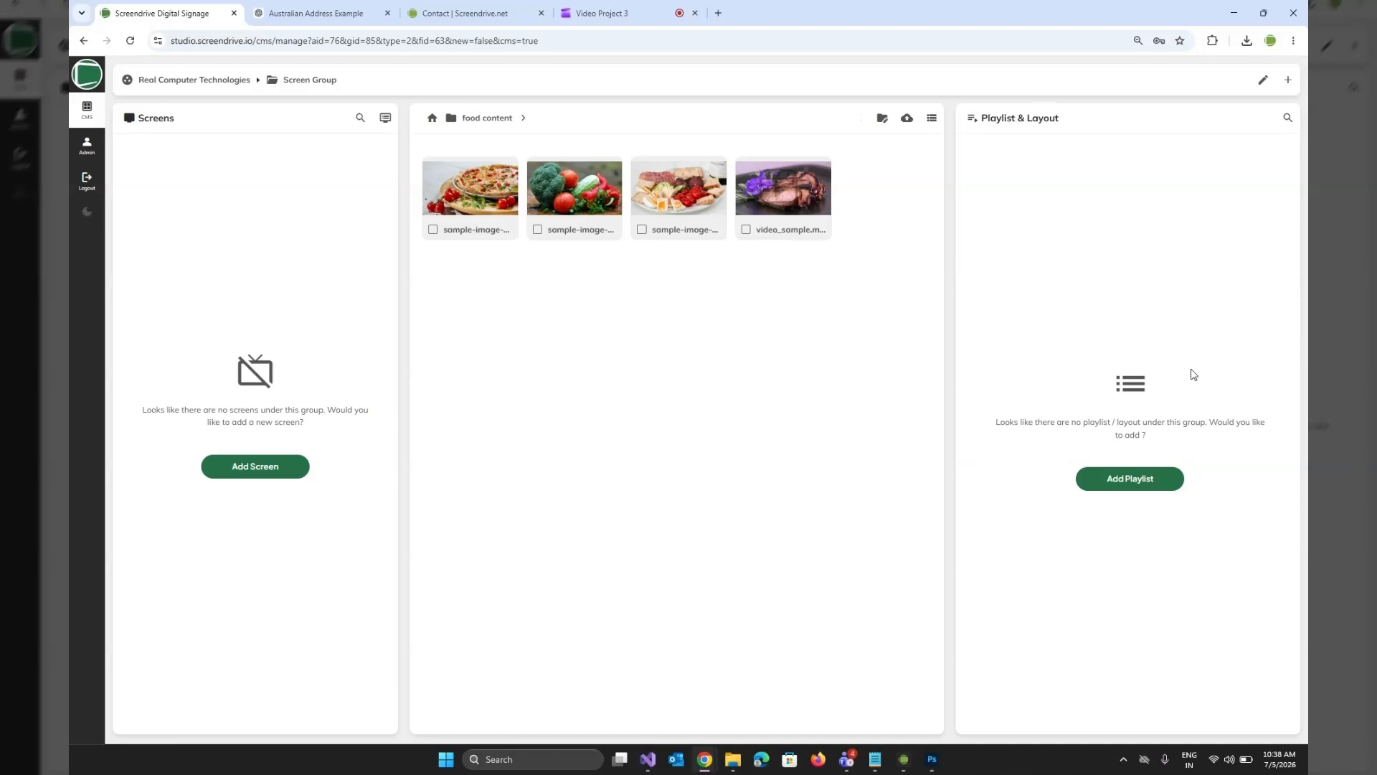
# Create a playlist named "food playlist" with Landscape orientation and return to the group overview.
pyautogui.click(1150, 491)
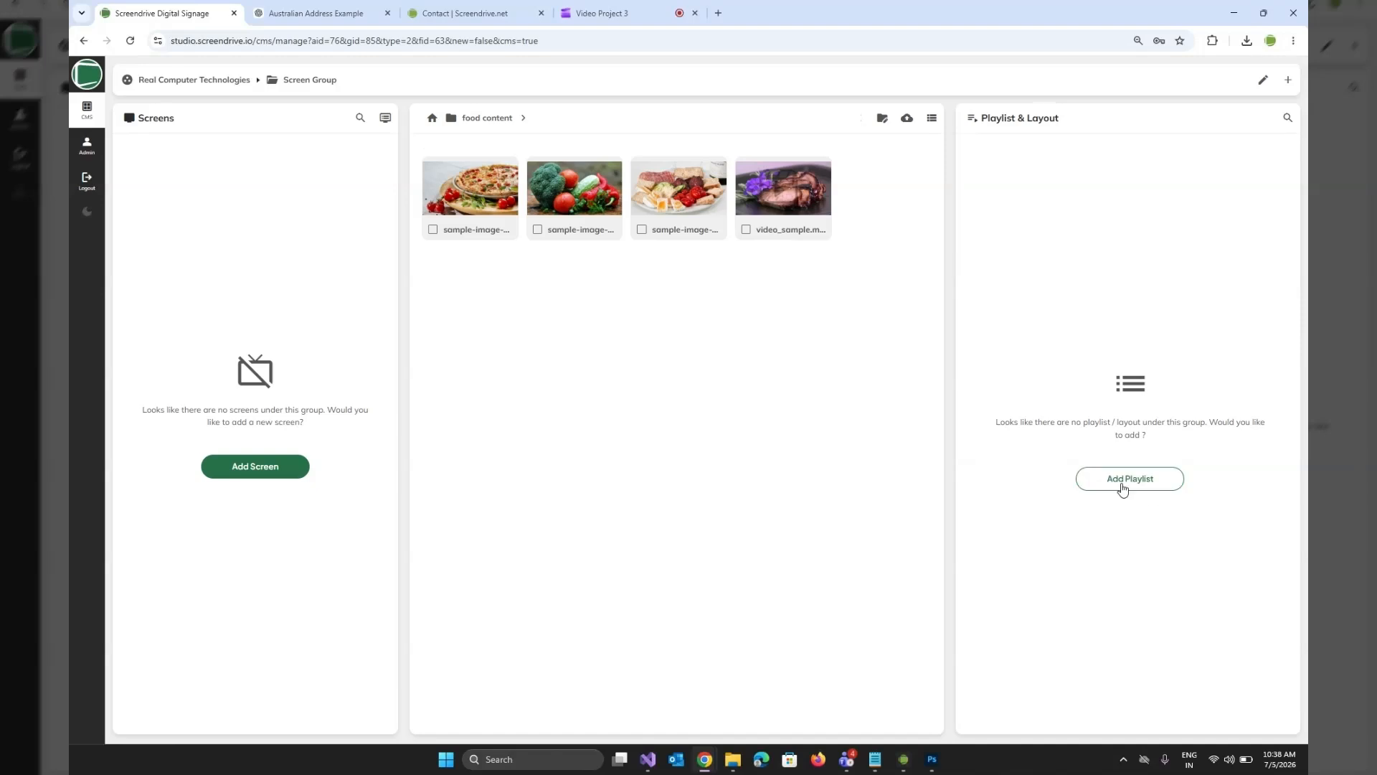
pyautogui.click(1288, 80)
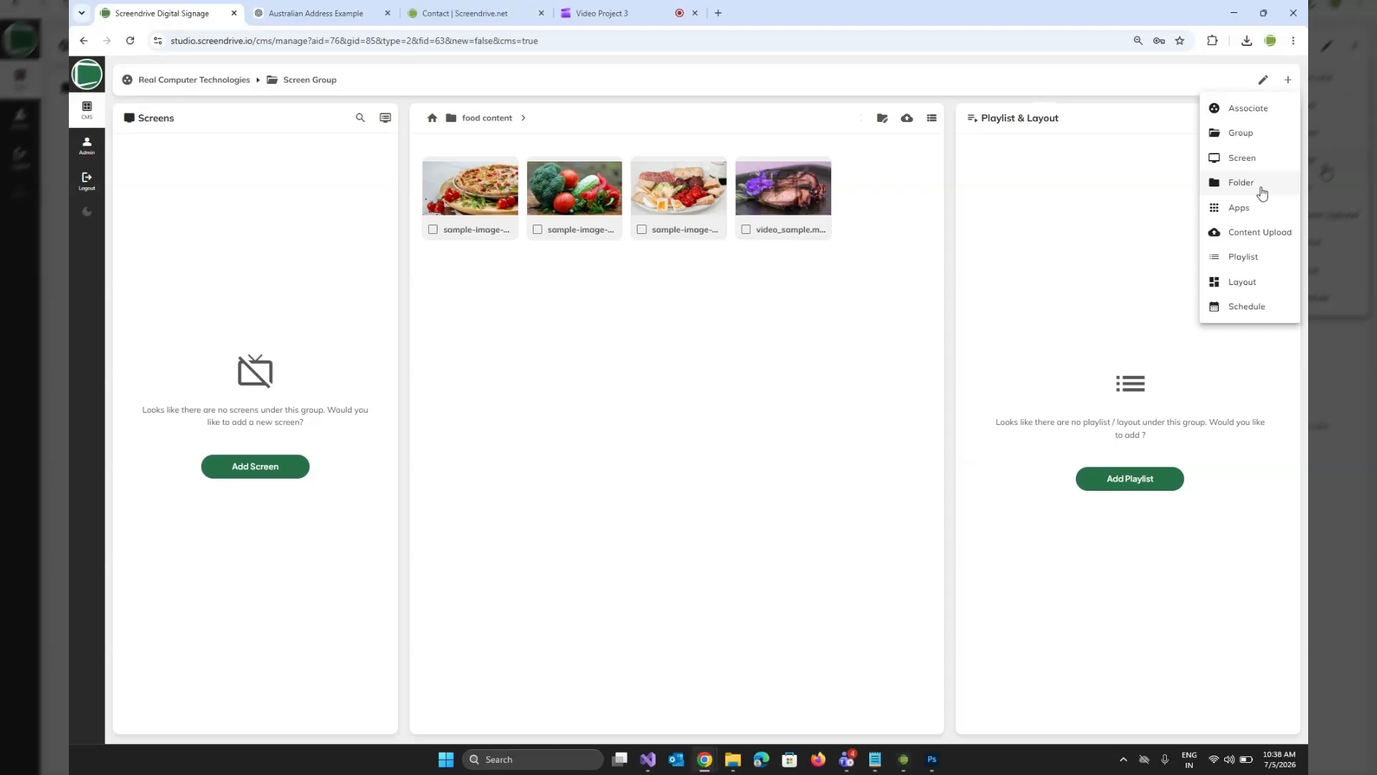
pyautogui.click(1242, 260)
pyautogui.click(543, 180)
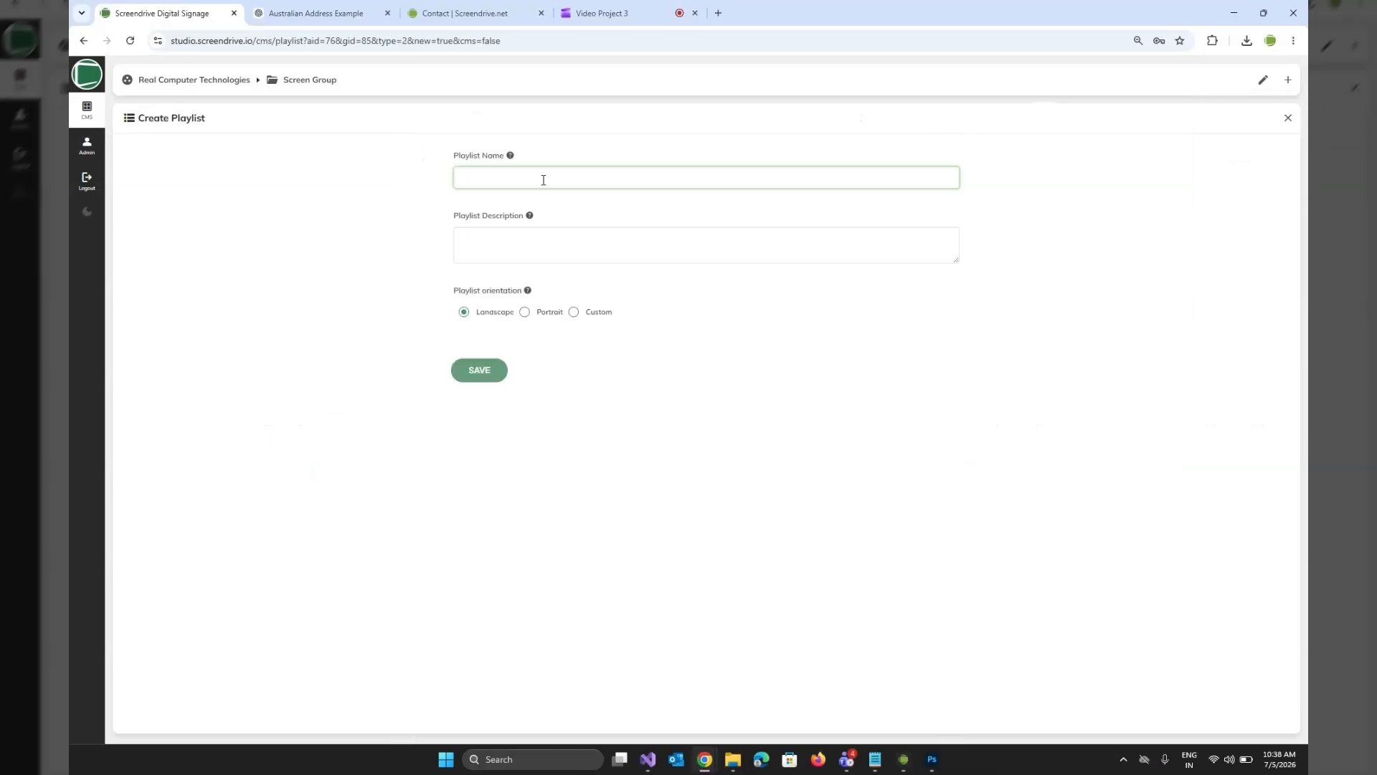
pyautogui.write('food play')
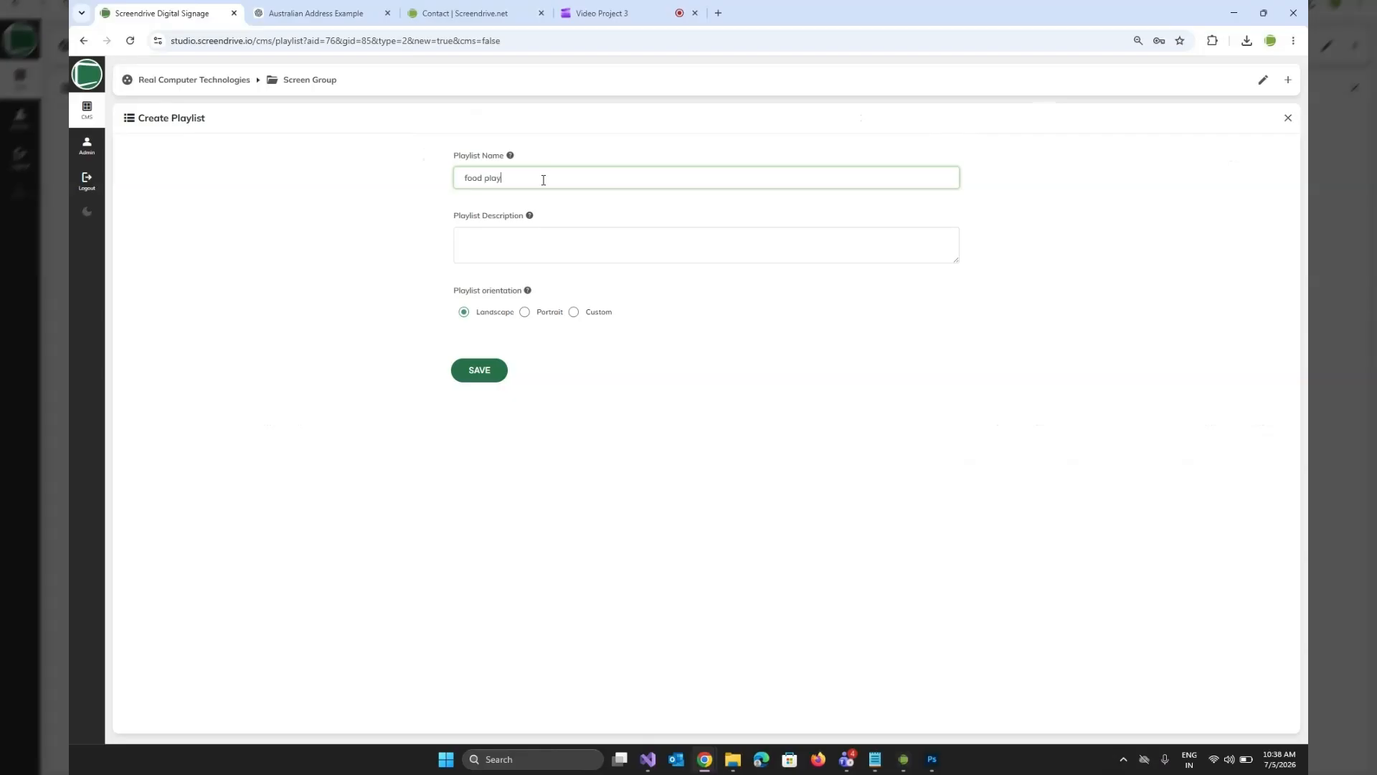
pyautogui.write('list')
pyautogui.click(573, 313)
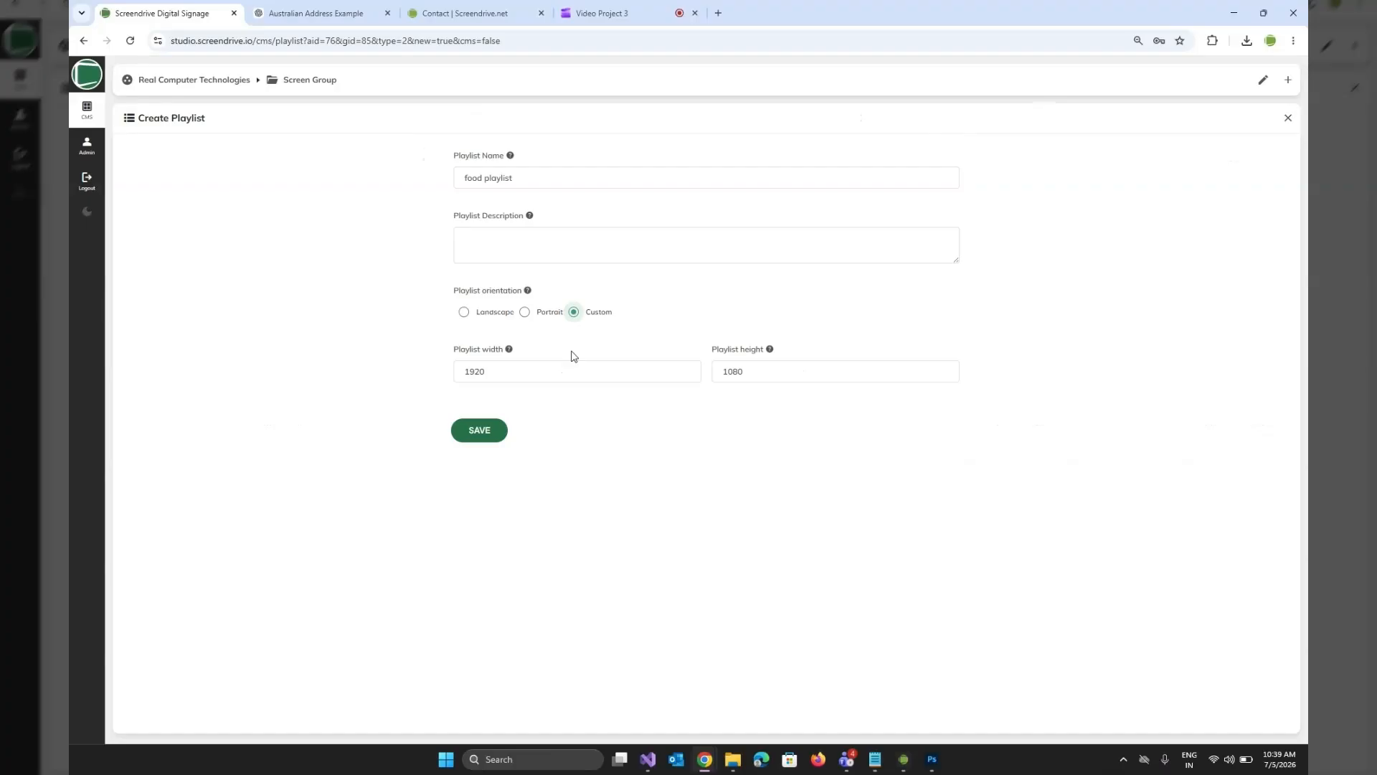
pyautogui.click(463, 314)
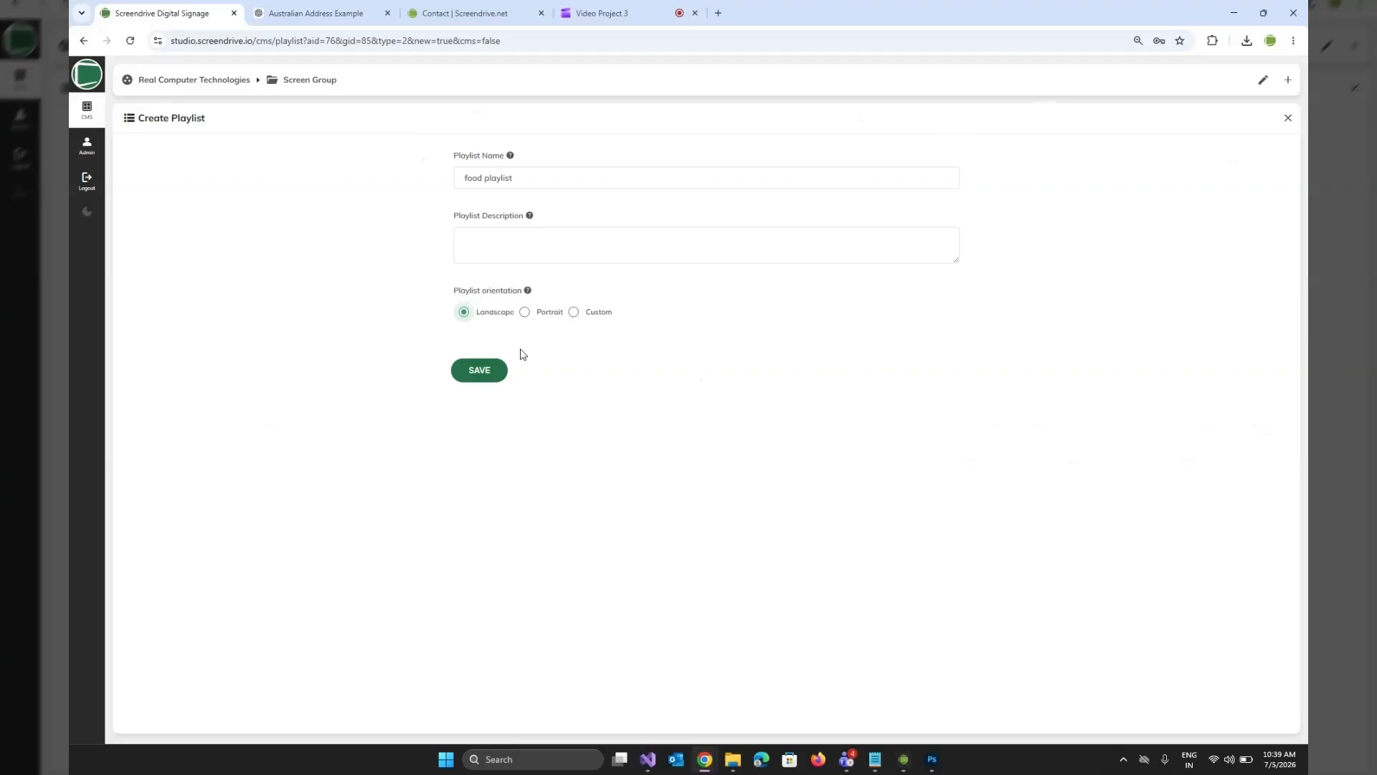
pyautogui.click(479, 371)
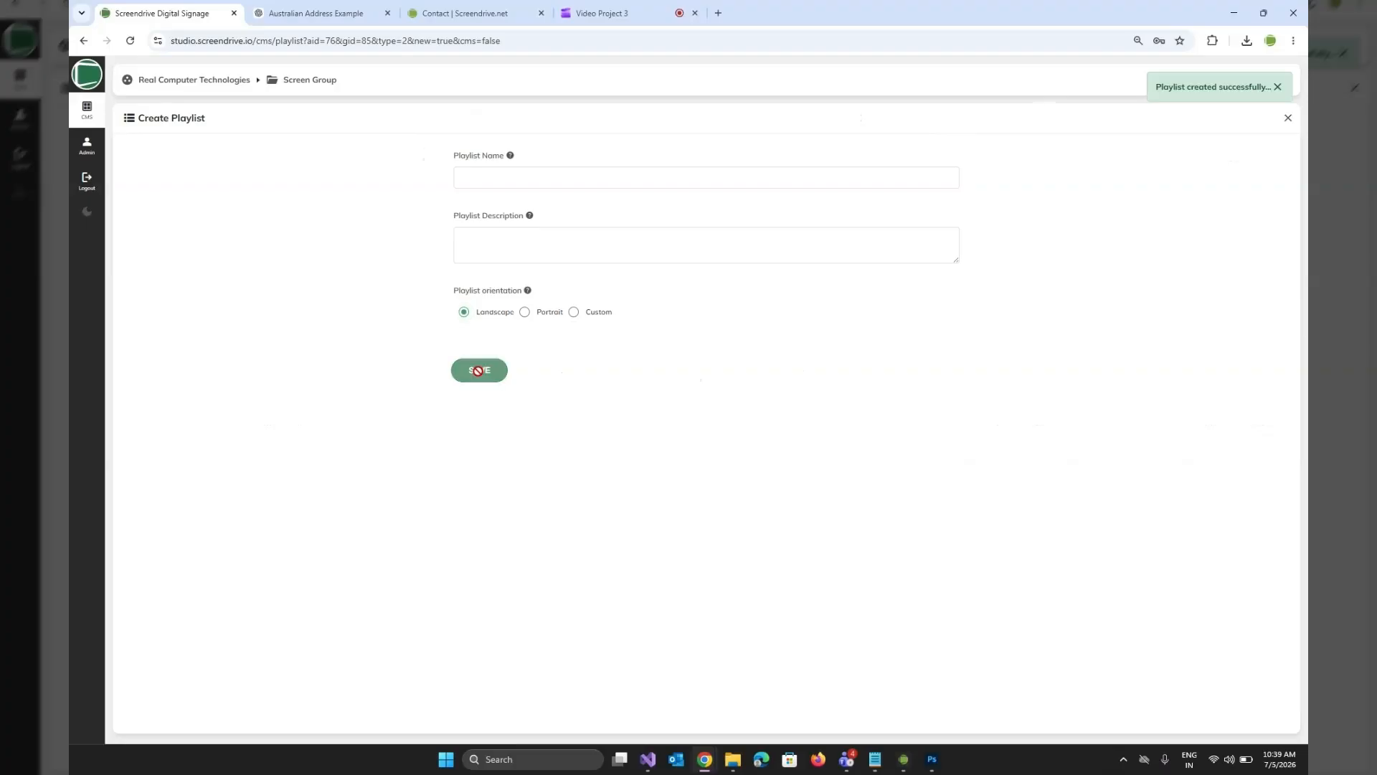
pyautogui.click(1288, 119)
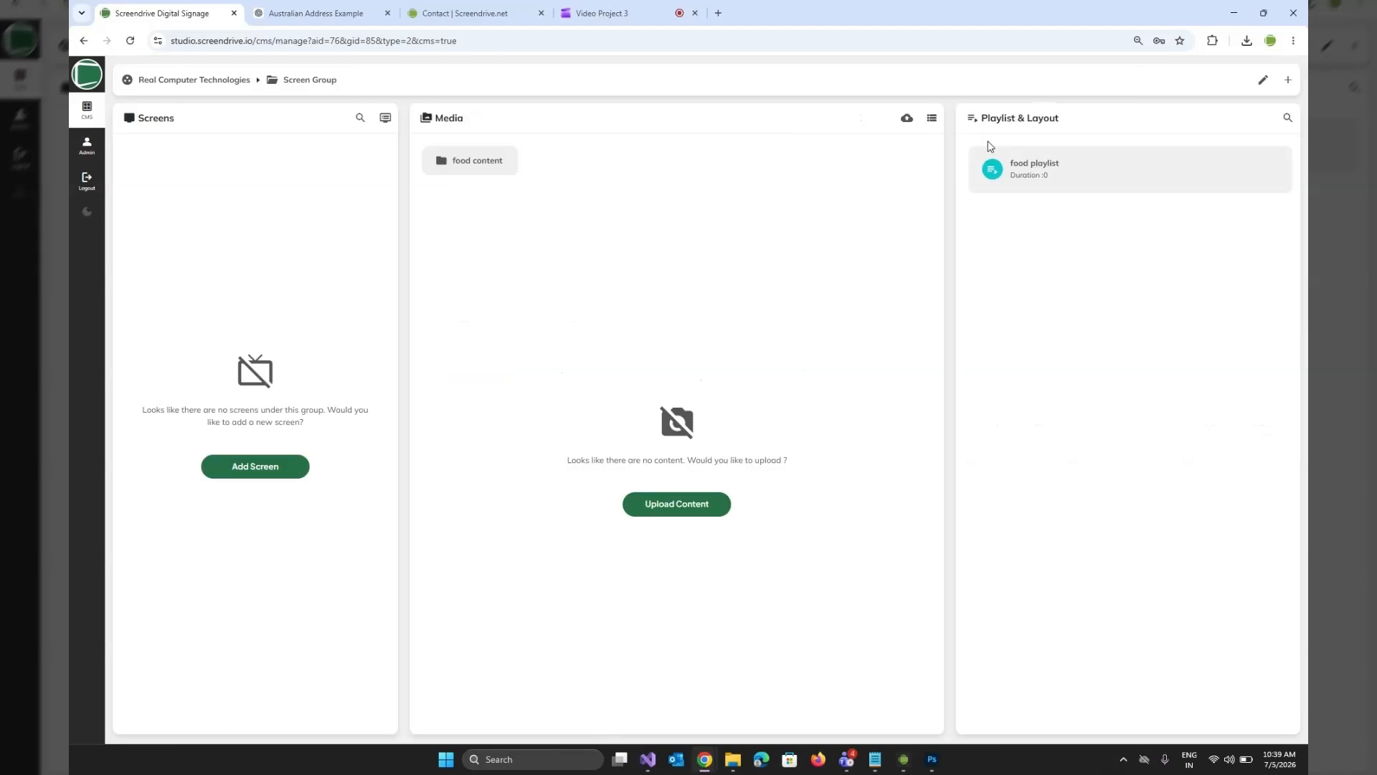
# Add sample-image-_1.jpg, _2.jpg, _3.jpg and video_sample.mp4 from the "food content" folder to the food playlist and save it.
pyautogui.click(1133, 174)
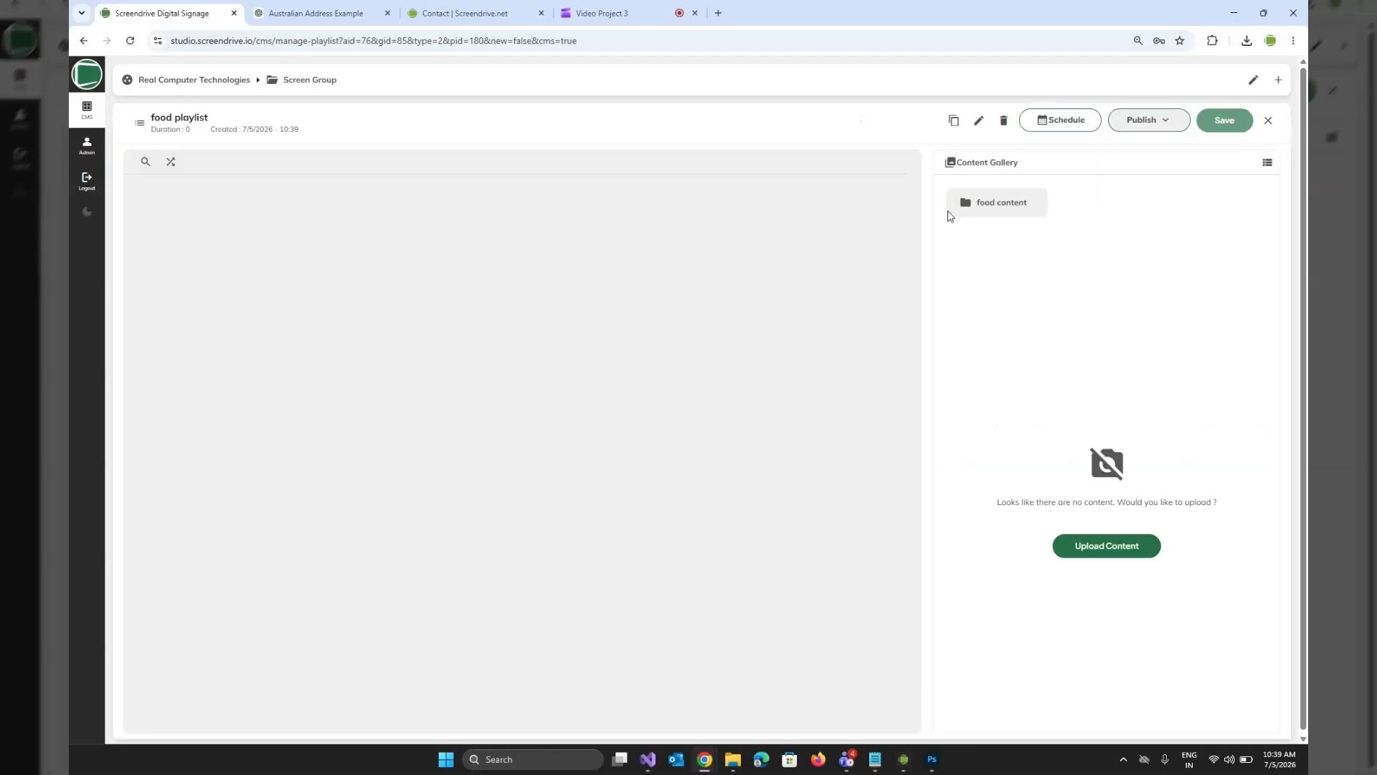
pyautogui.doubleClick(996, 207)
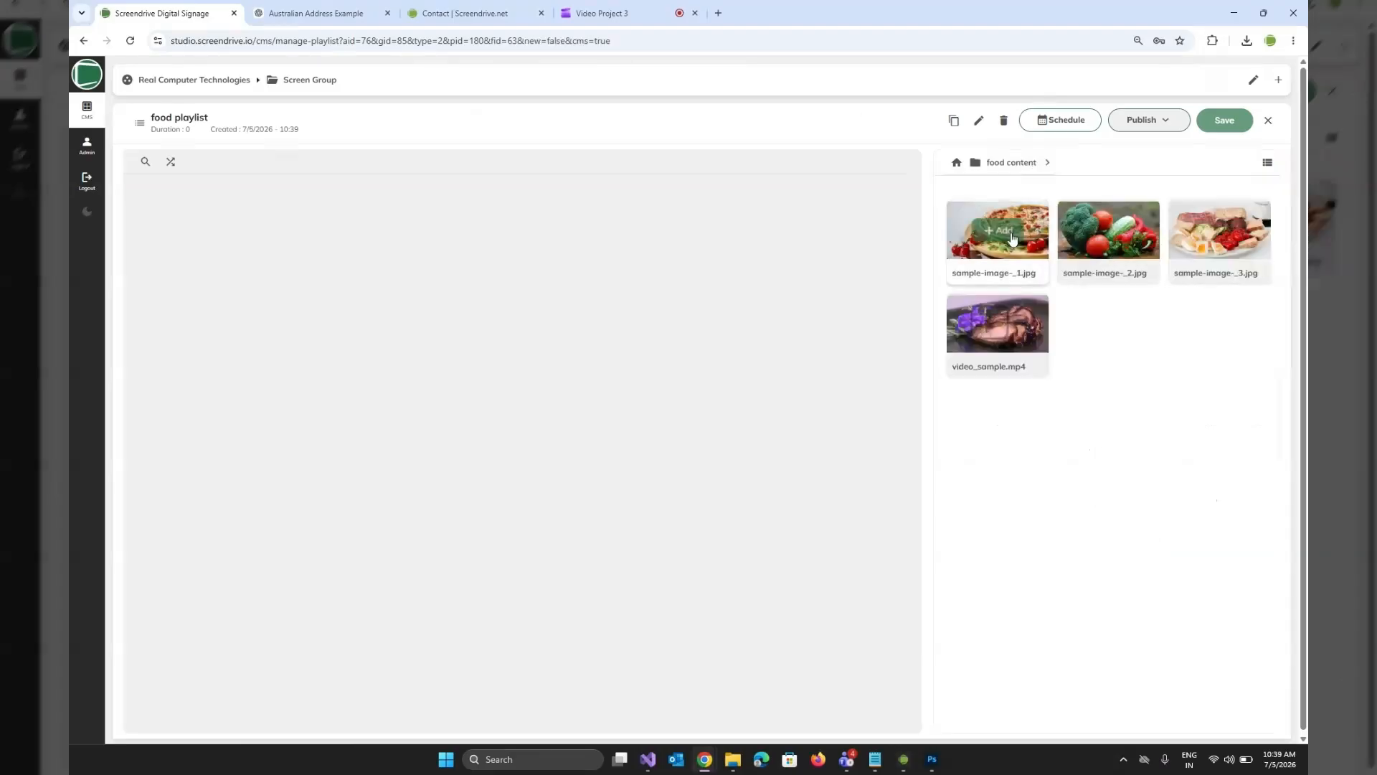
pyautogui.click(1003, 230)
pyautogui.click(1112, 234)
pyautogui.click(1213, 234)
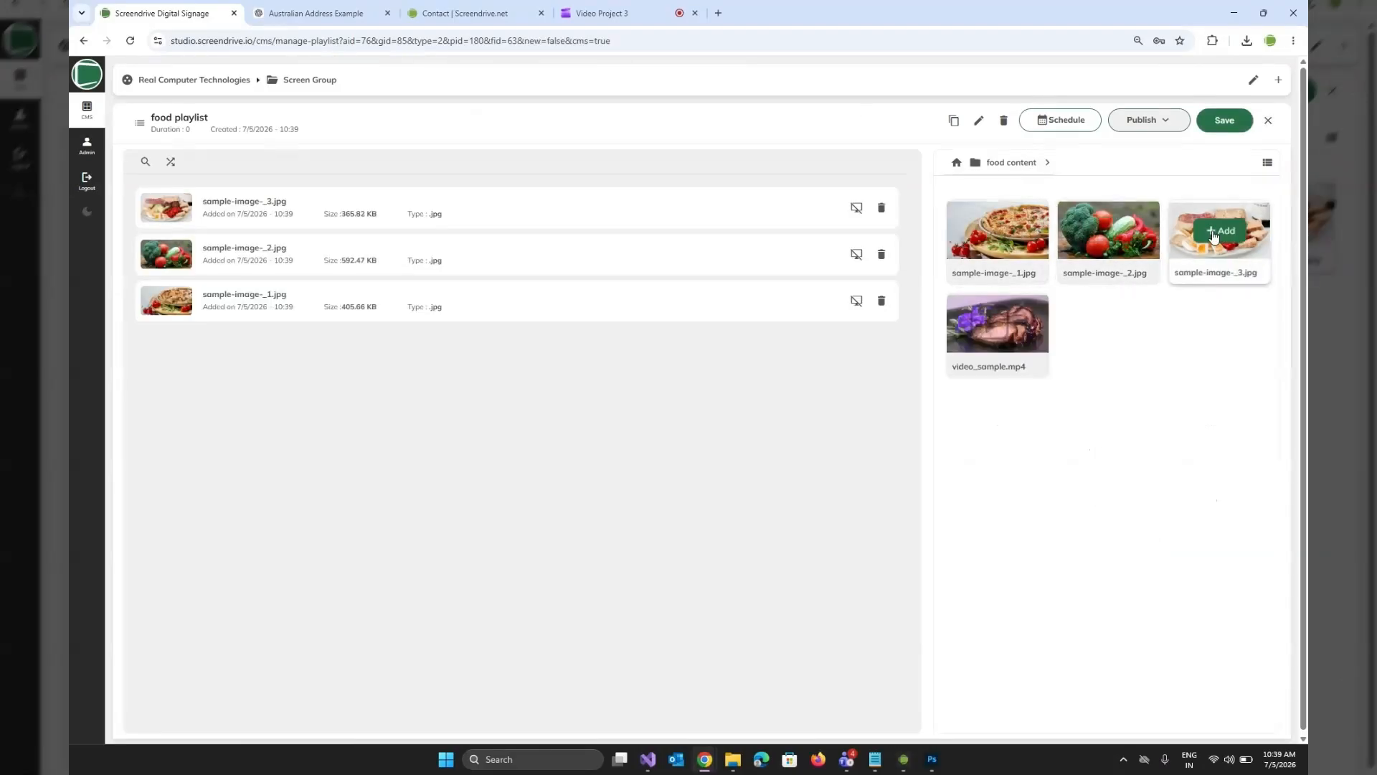
pyautogui.click(995, 327)
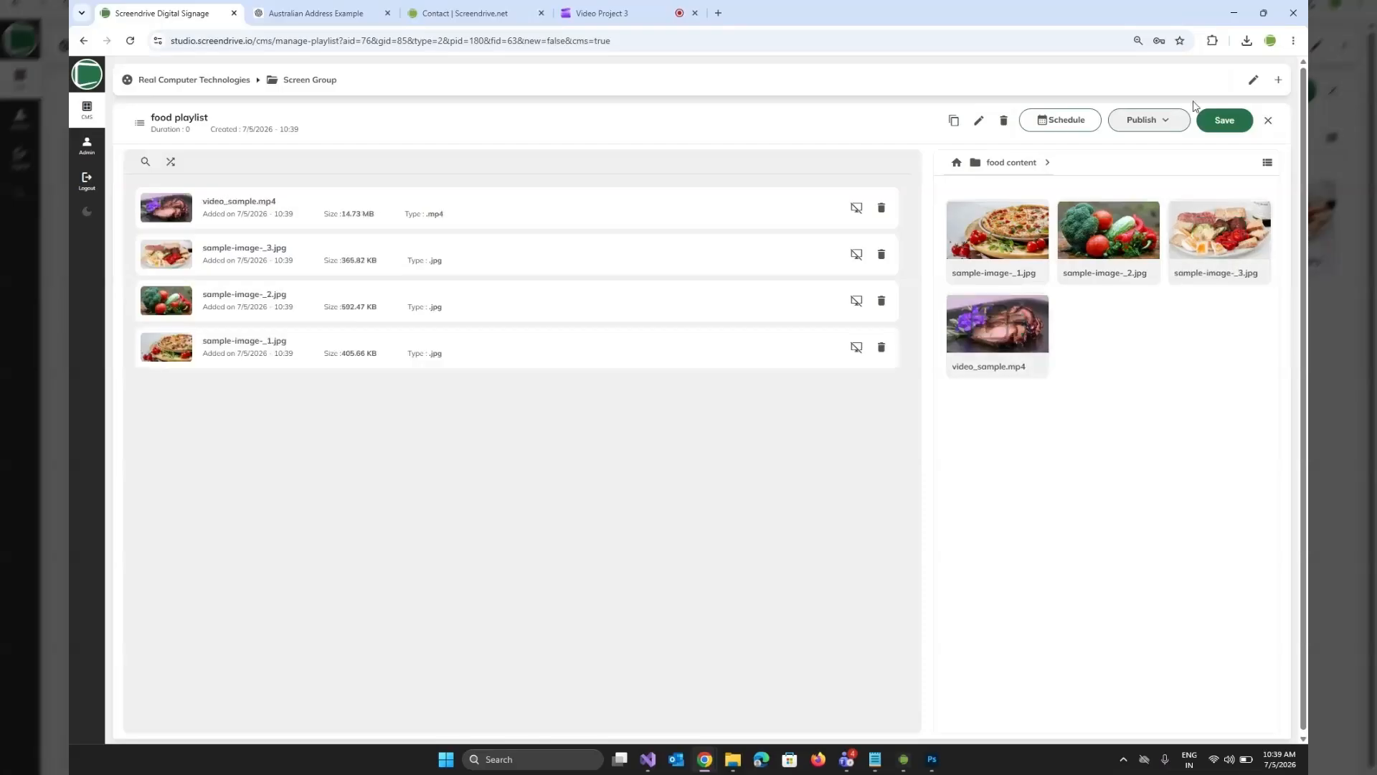
pyautogui.click(1226, 124)
pyautogui.click(1227, 125)
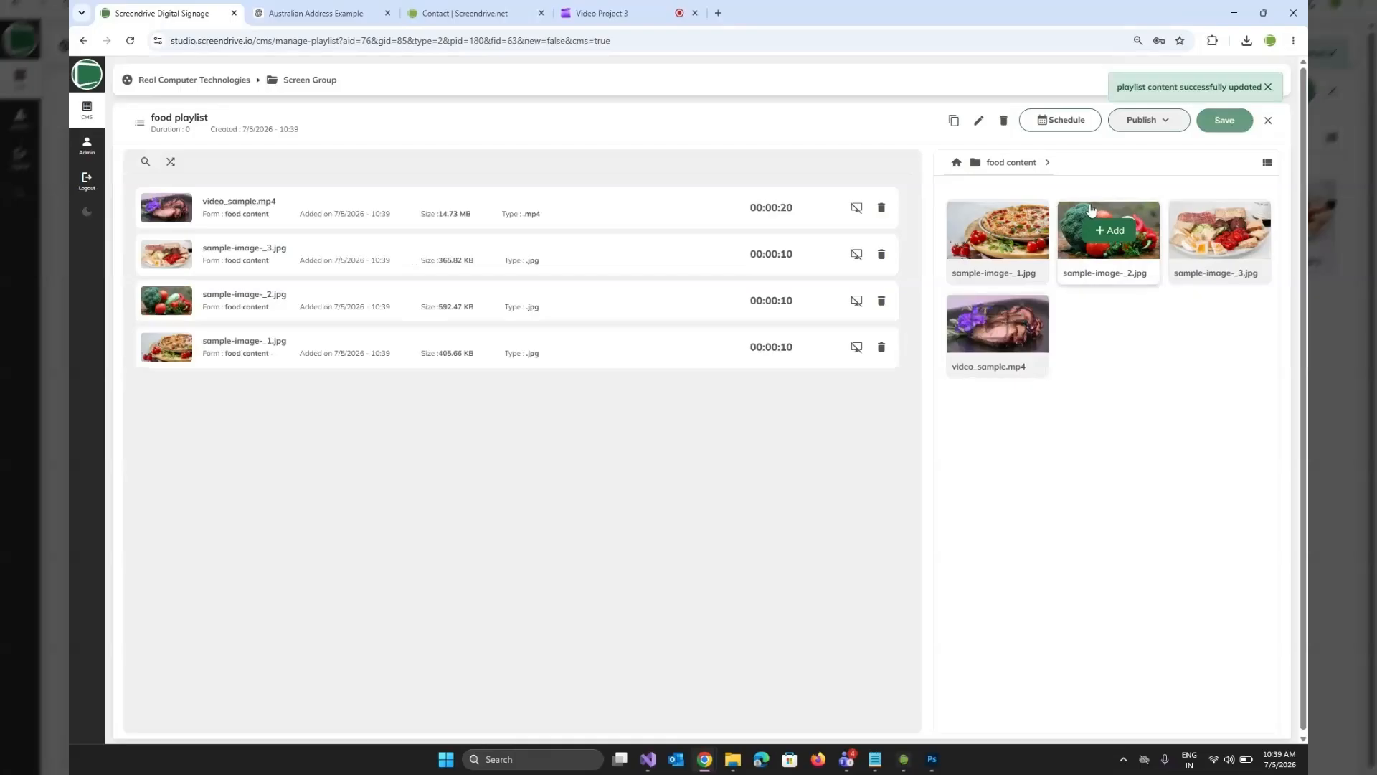
# Make the food playlist the default playlist and return to the group overview.
pyautogui.click(1168, 123)
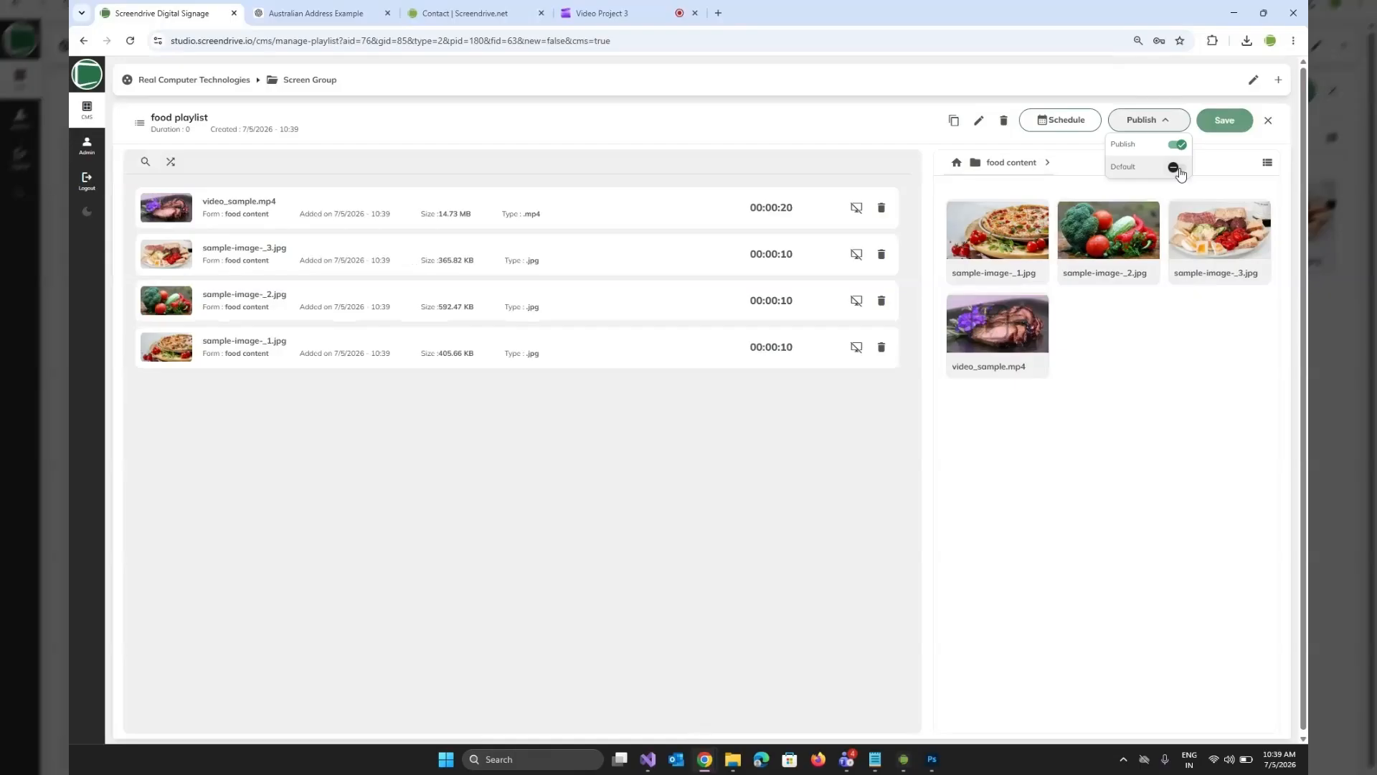
pyautogui.click(1178, 168)
pyautogui.click(1267, 122)
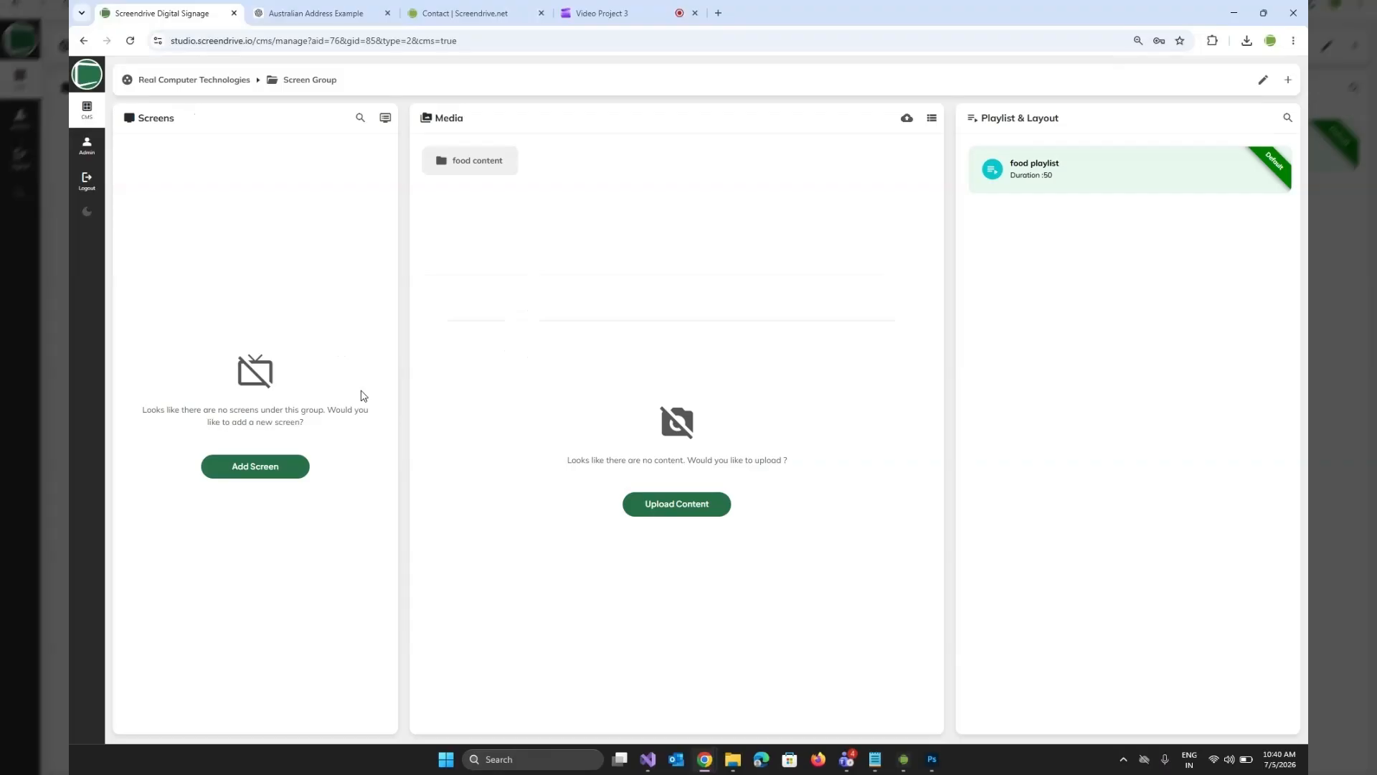
# Open the Screendrive player for its pairing code, and start adding a screen named "Screen 1" to the group.
pyautogui.click(900, 760)
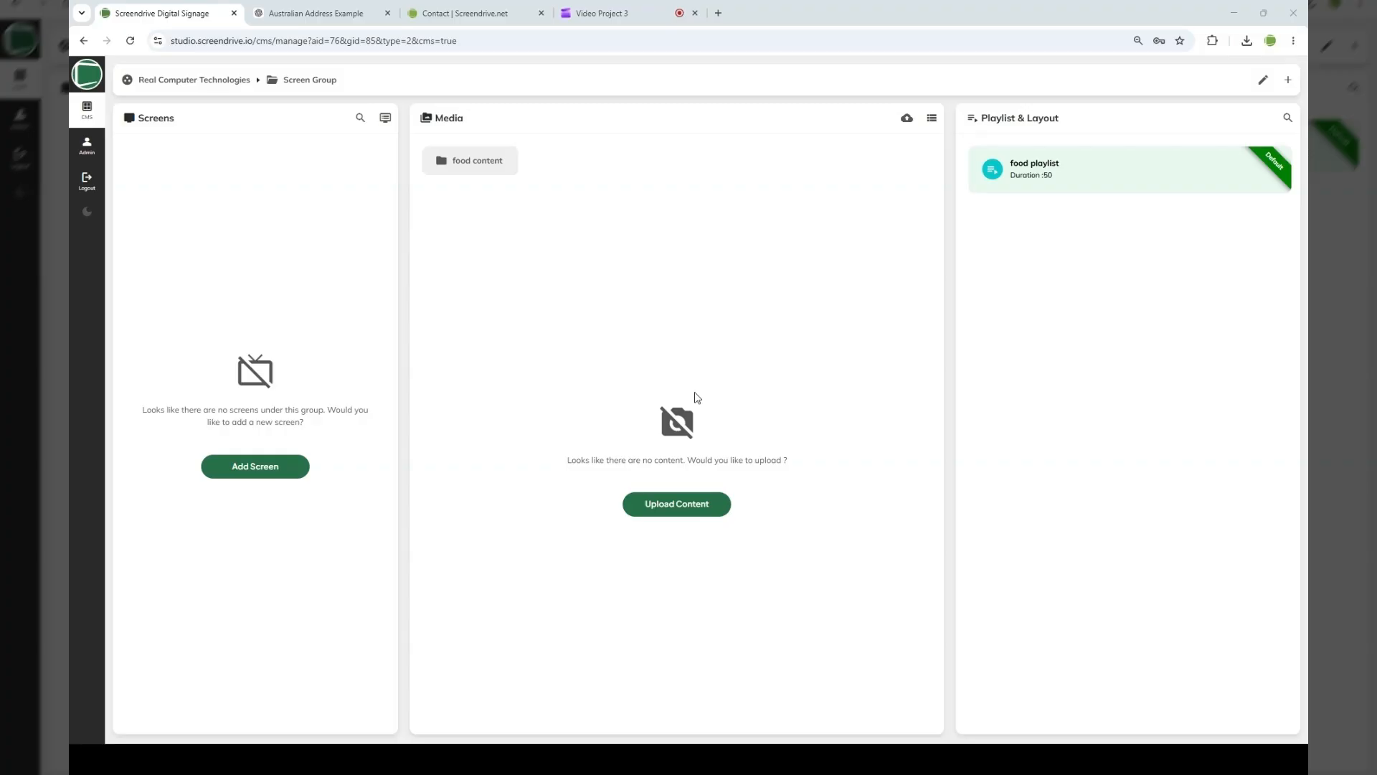
pyautogui.click(1287, 80)
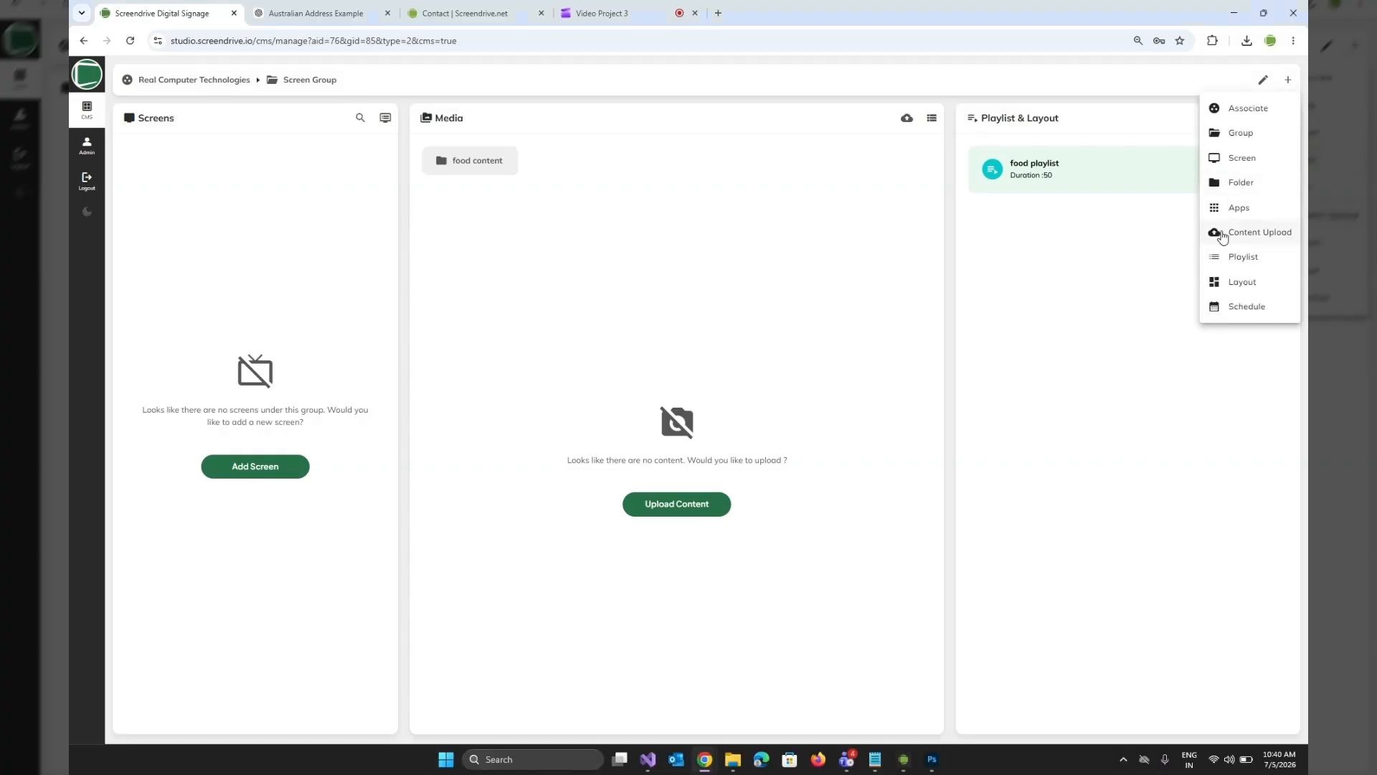
pyautogui.click(1248, 159)
pyautogui.click(626, 175)
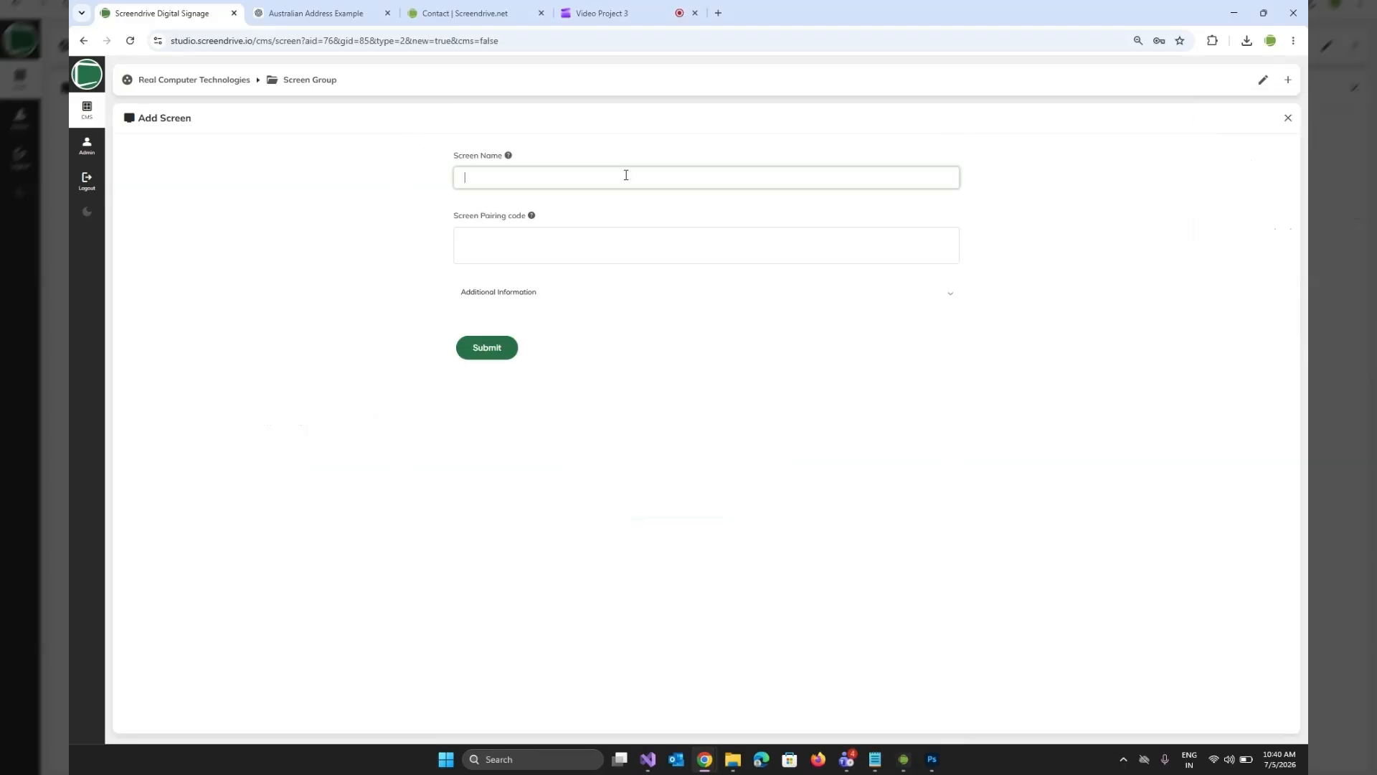
pyautogui.write('Screen 1')
# Look up the pairing code in the Screendrive player and enter it as Screen 1's pairing code.
pyautogui.hotkey('alt', 'Tab')
pyautogui.hotkey('alt', 'Tab')
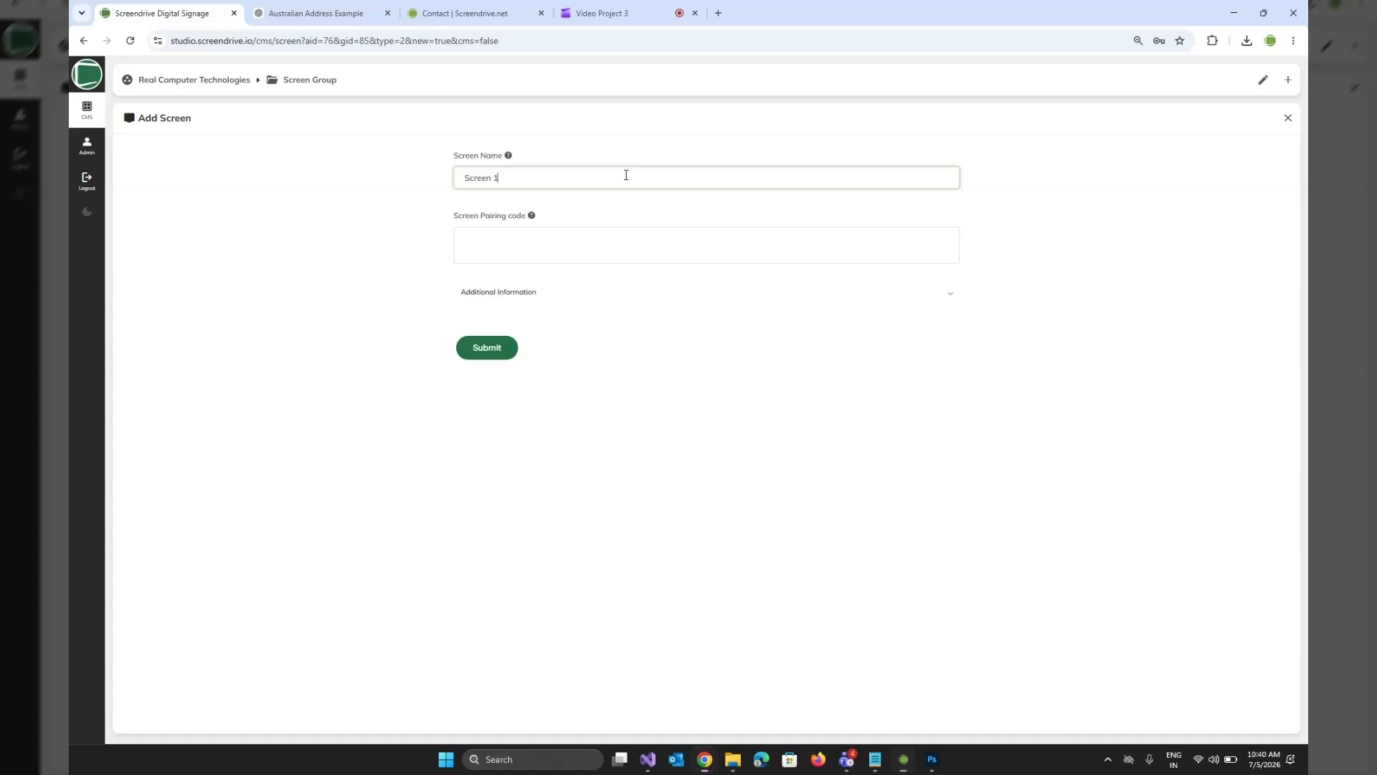
pyautogui.click(598, 260)
pyautogui.write('42')
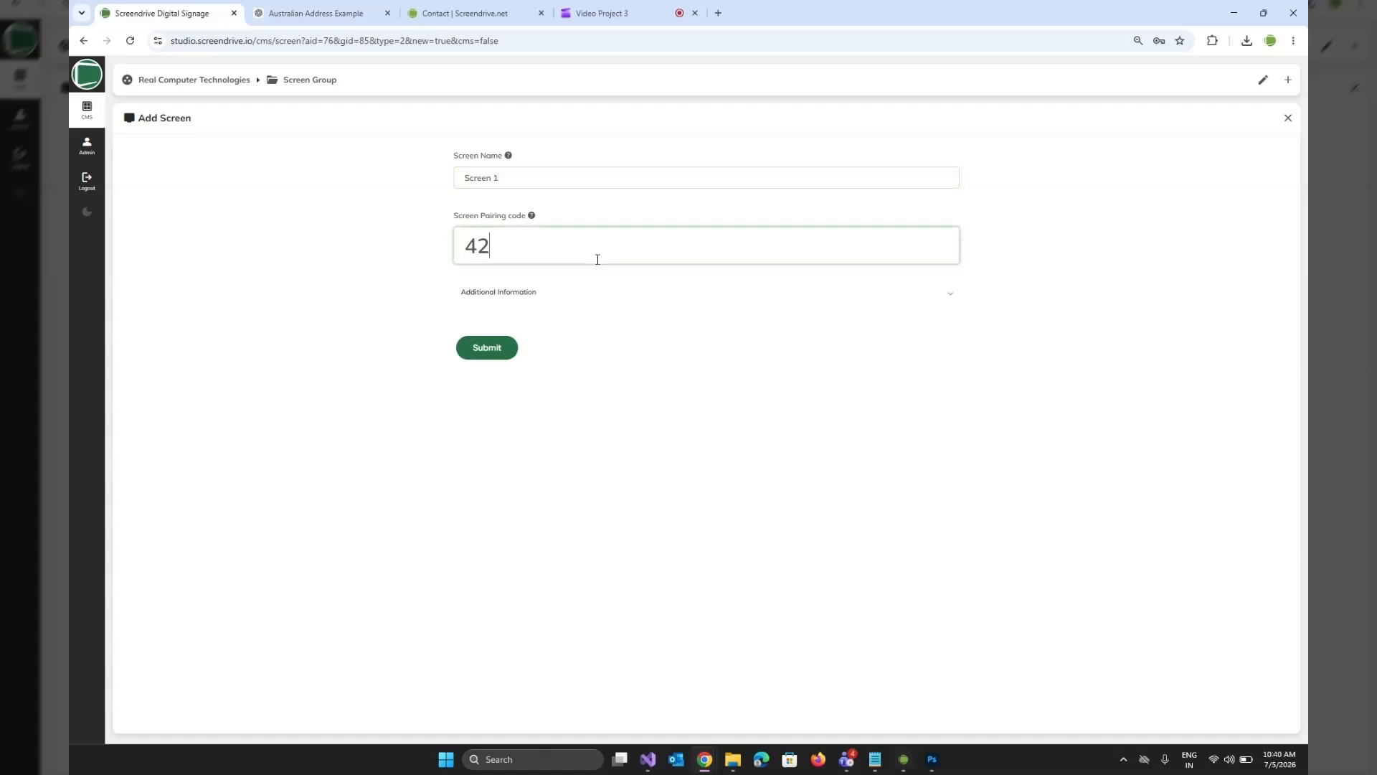
pyautogui.write('194')
pyautogui.write('24')
# Set the country to United Arab Emirates in the new screen's additional information and submit the screen.
pyautogui.click(554, 304)
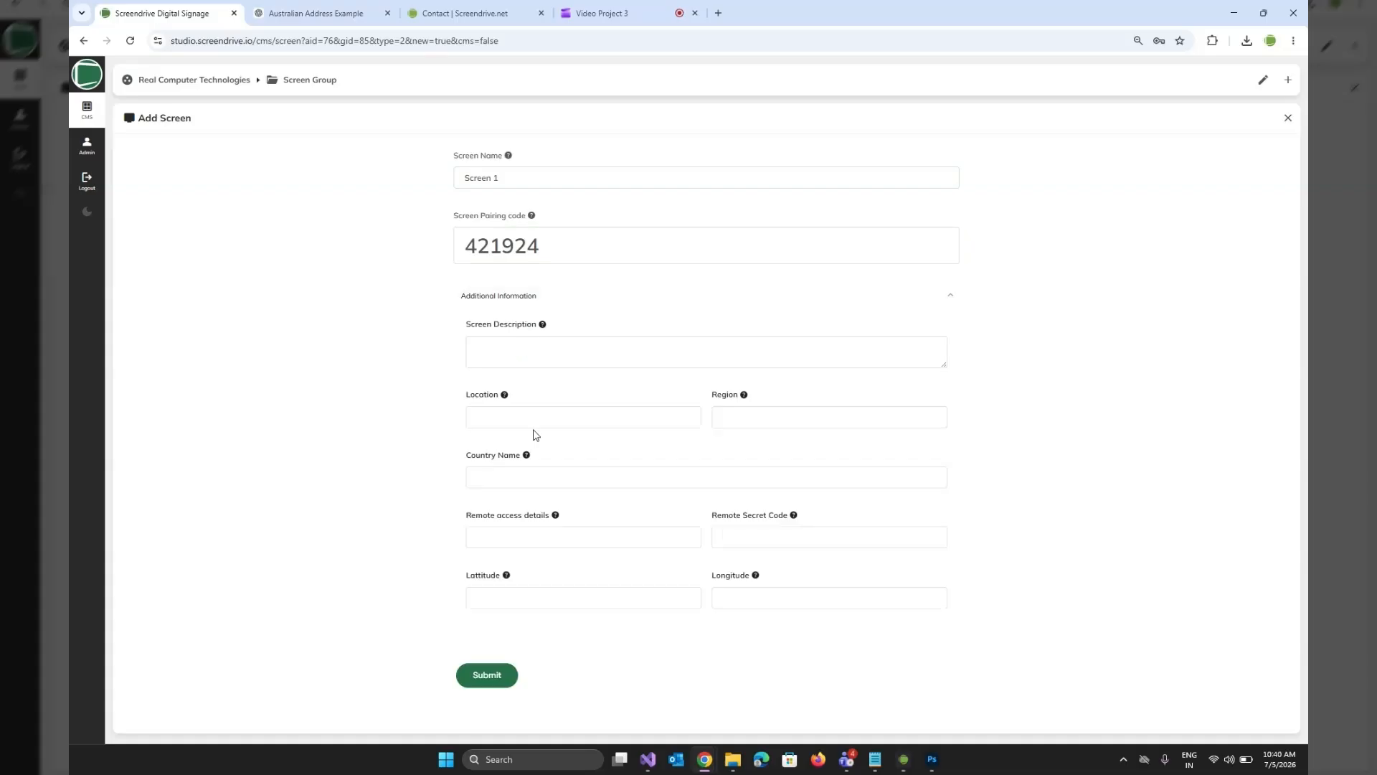
pyautogui.click(546, 478)
pyautogui.click(481, 470)
pyautogui.click(482, 469)
pyautogui.write('u')
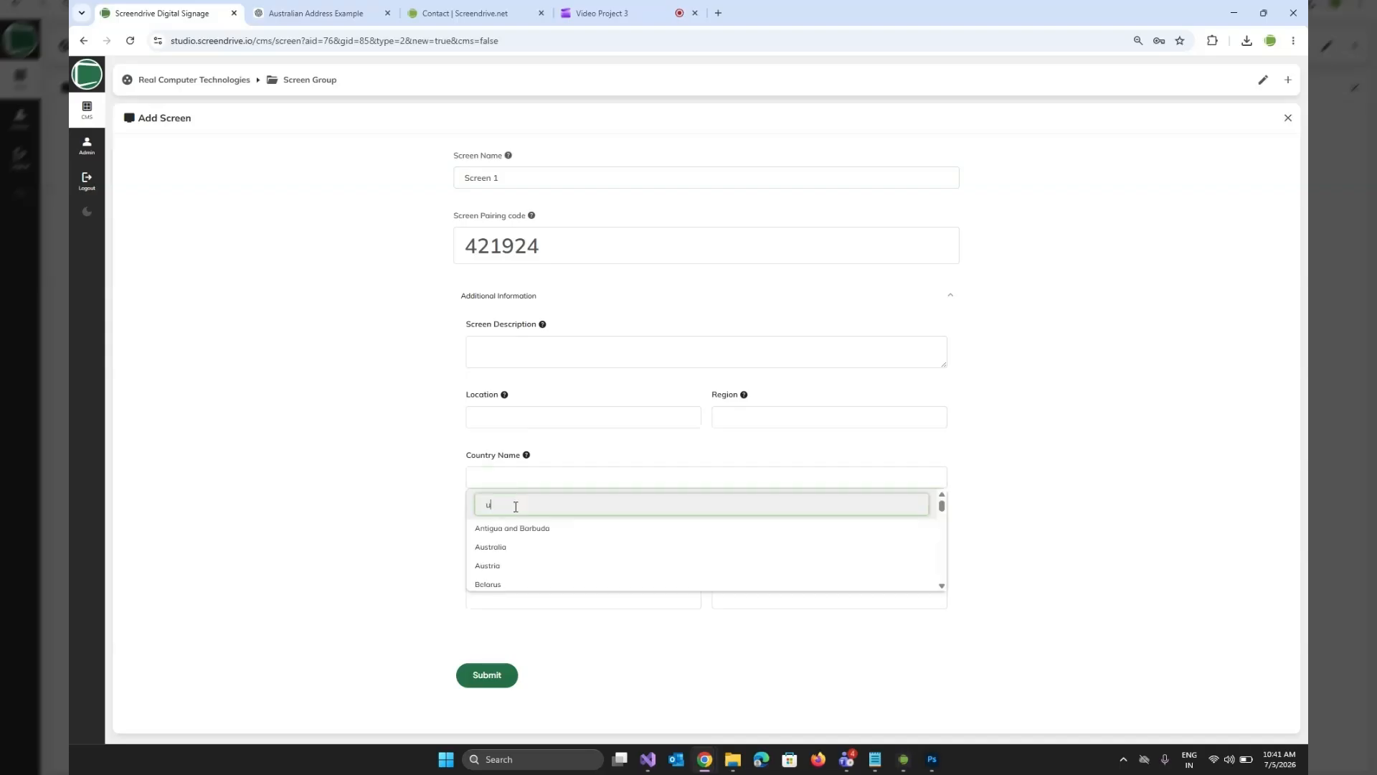
pyautogui.write('nited')
pyautogui.click(537, 529)
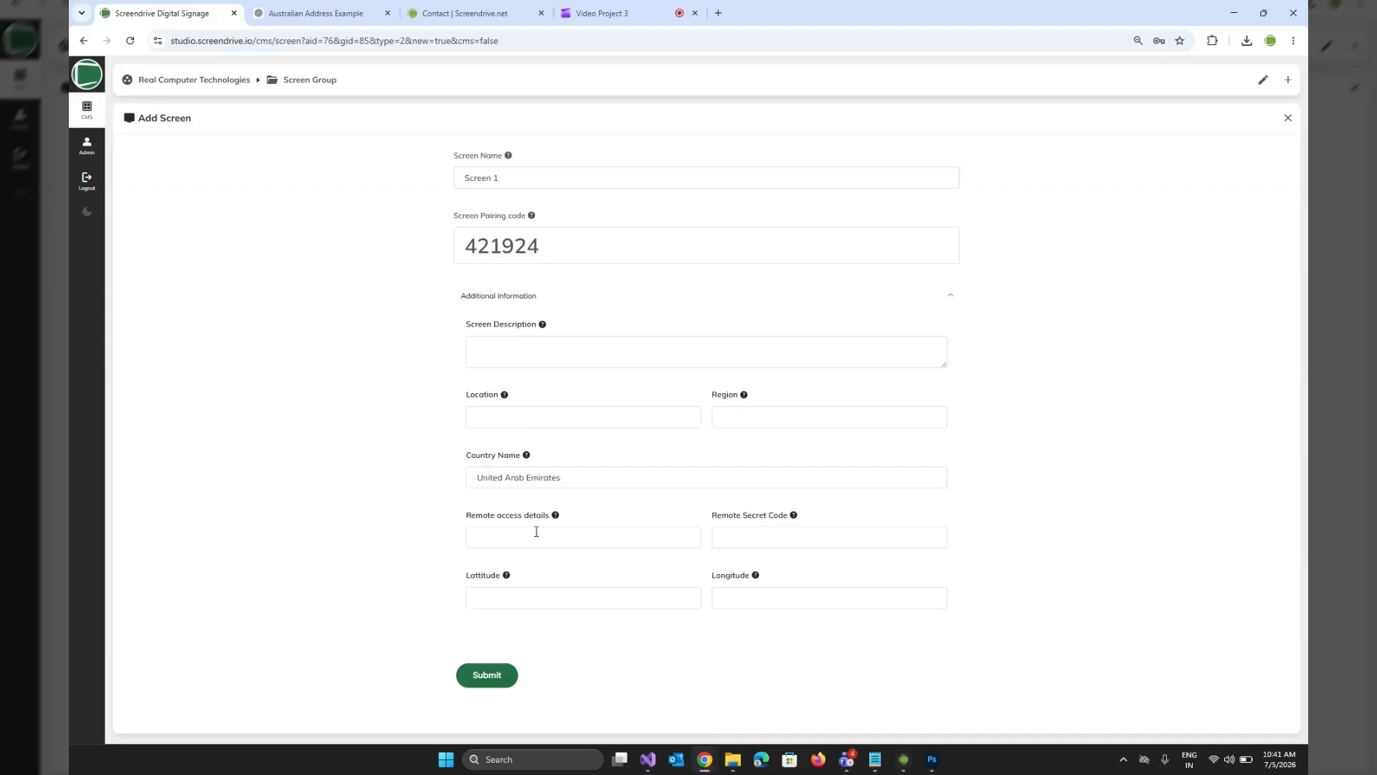
pyautogui.click(536, 532)
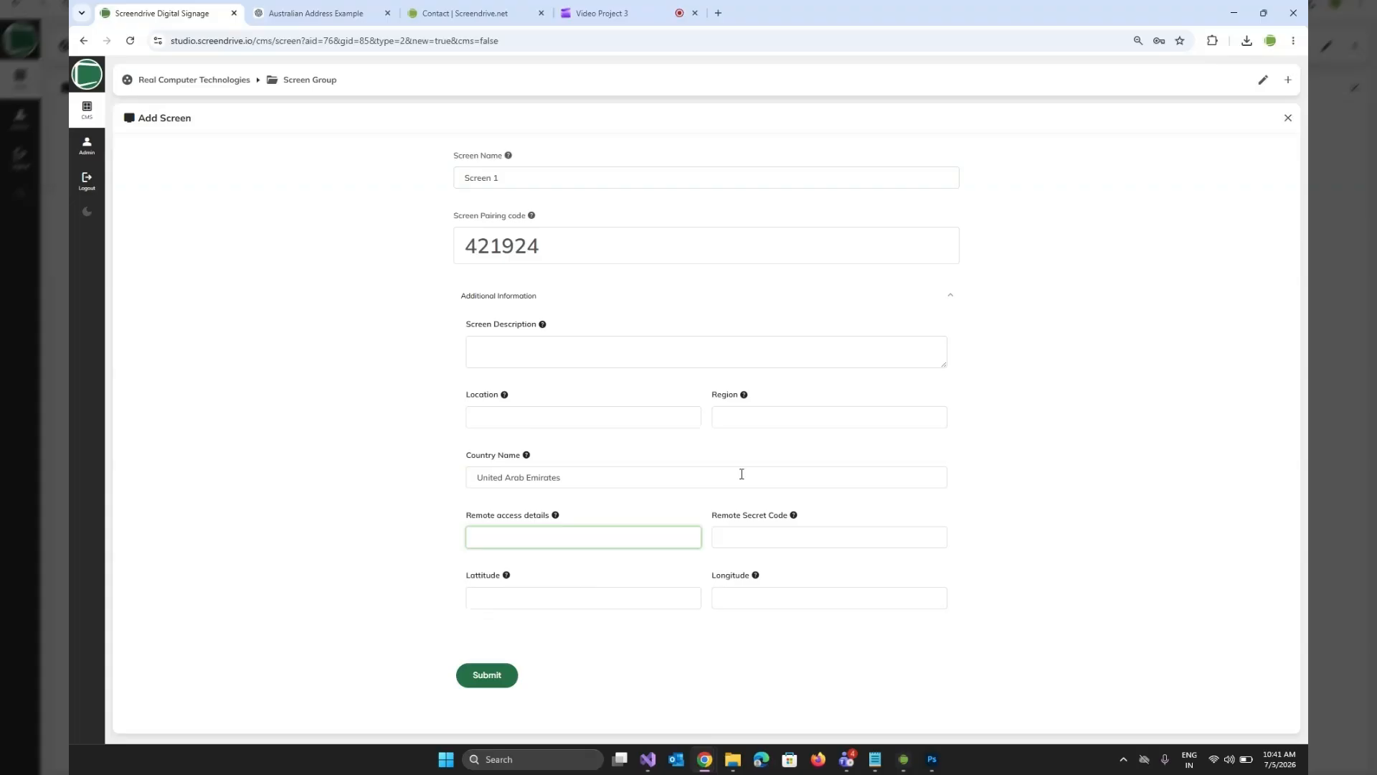
pyautogui.click(487, 683)
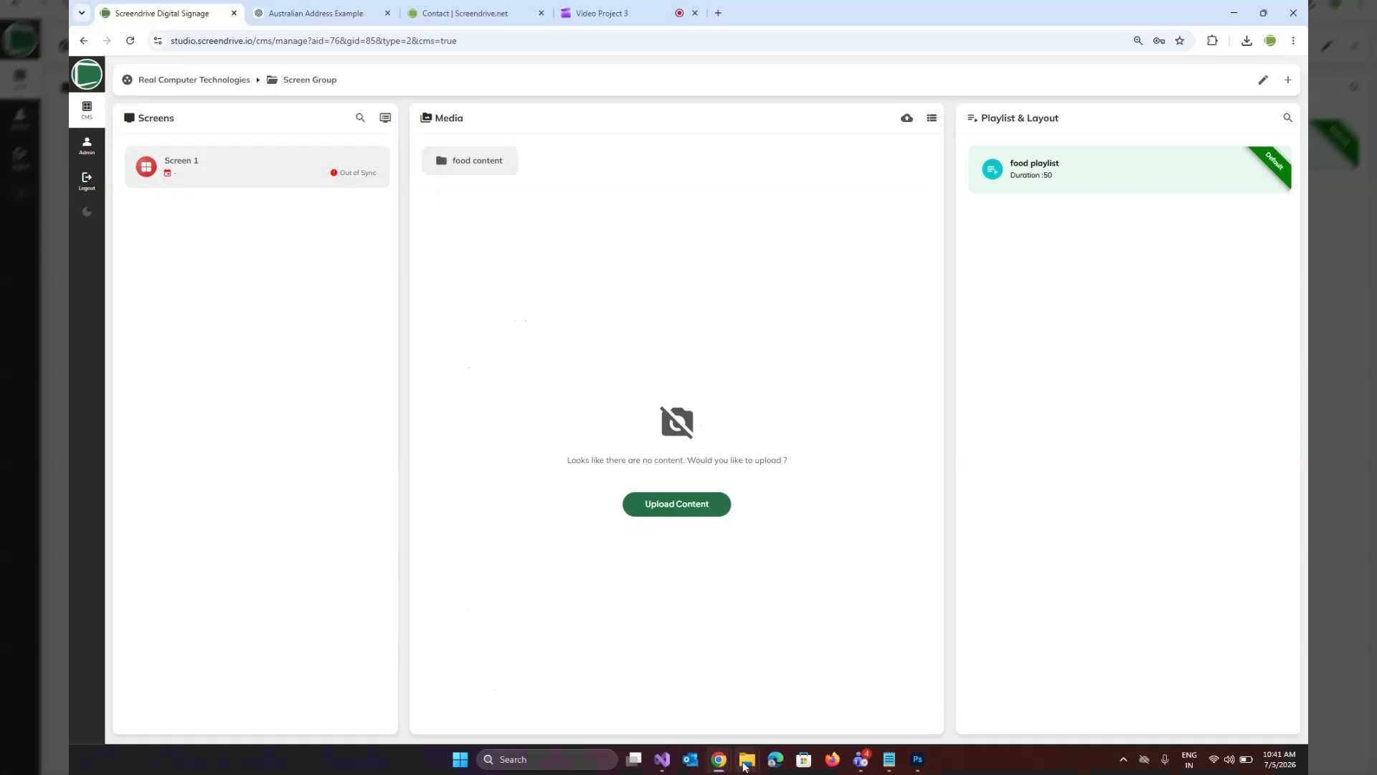
# Check the playback in the Screendrive player and refresh the group overview to check Screen 1's sync status.
pyautogui.moveTo(745, 766)
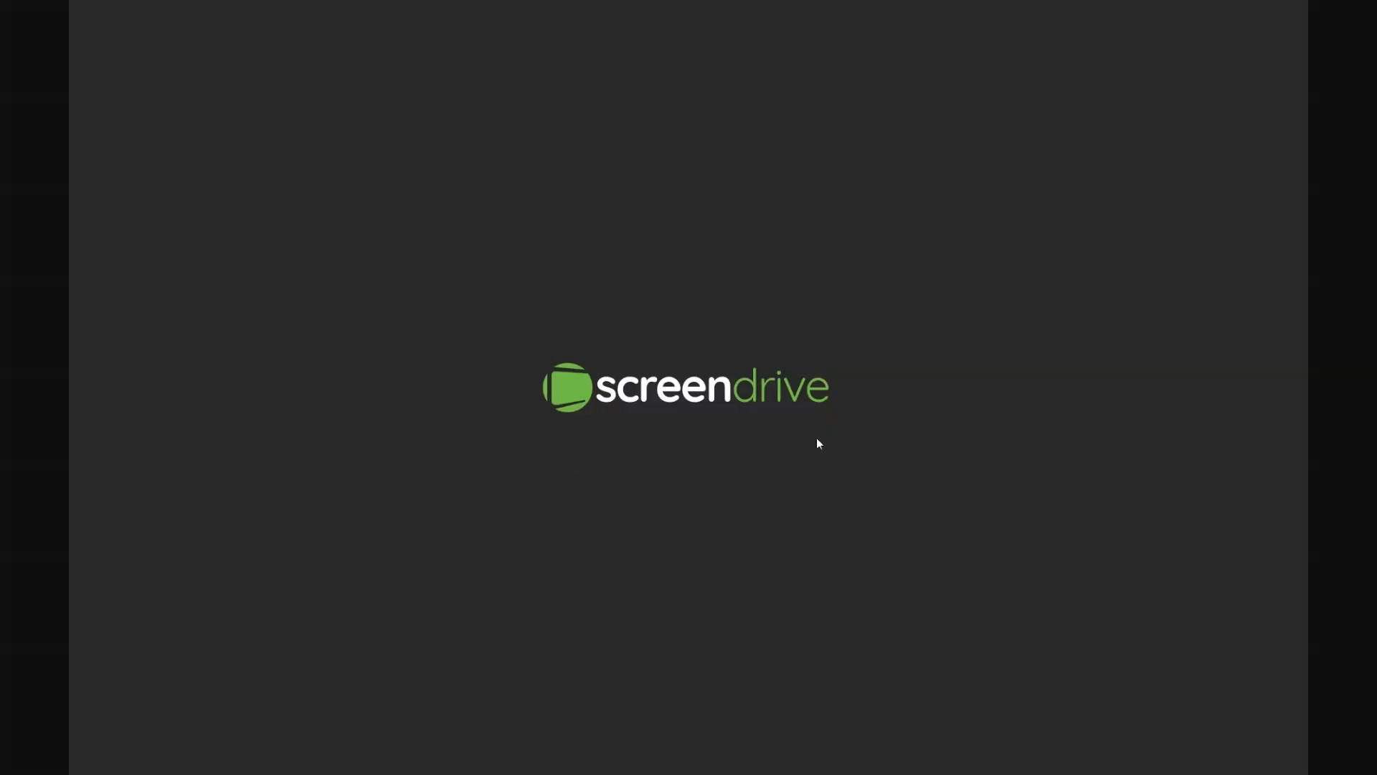
pyautogui.hotkey('alt', 'Tab')
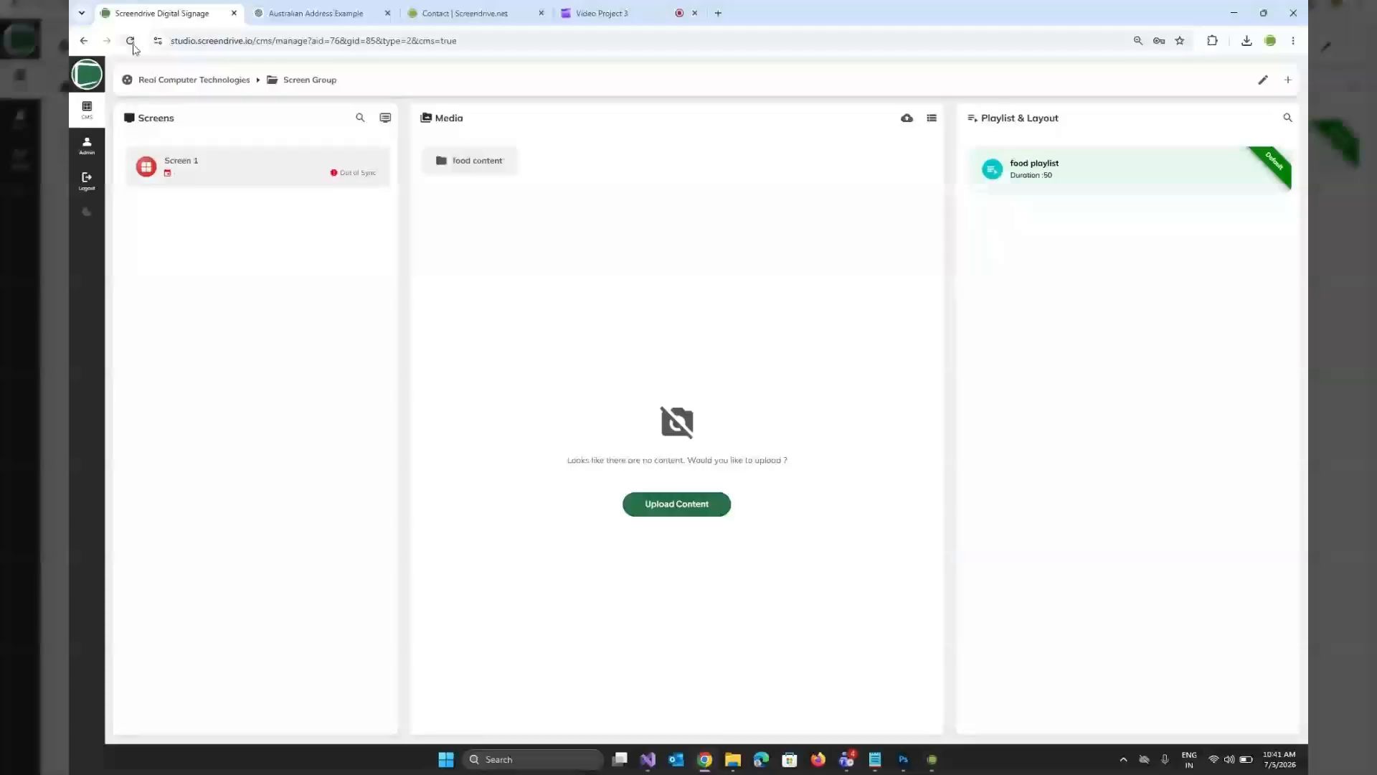
pyautogui.click(132, 42)
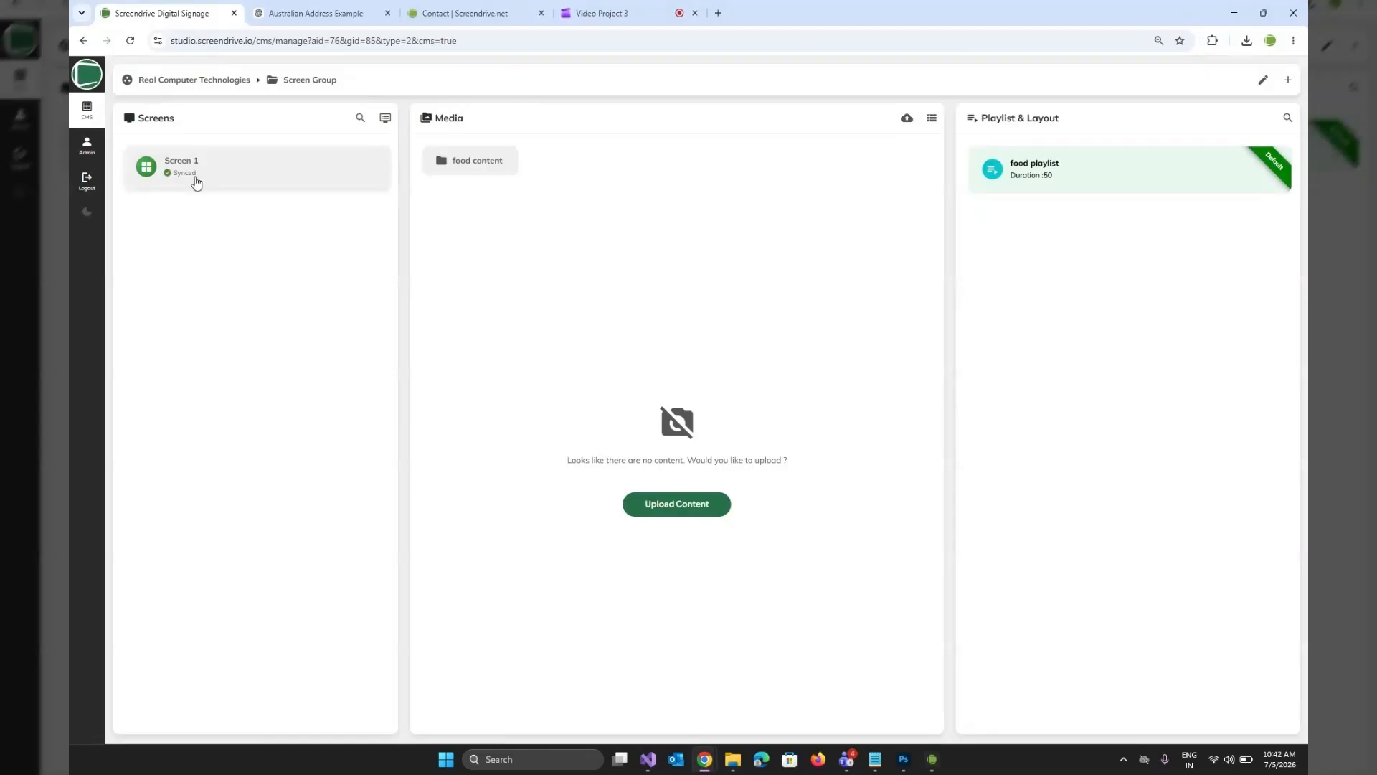
pyautogui.hotkey('alt', 'Tab')
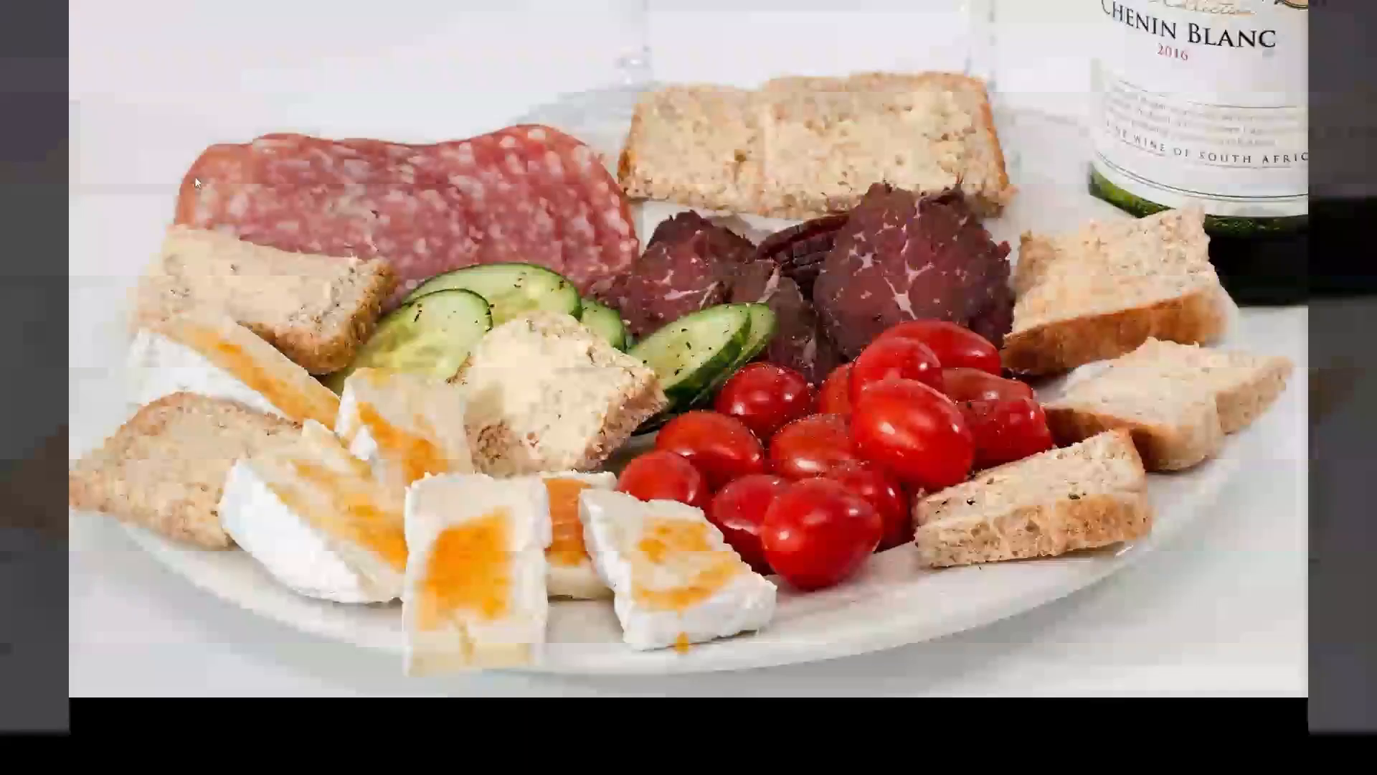
pyautogui.hotkey('alt', 'Tab')
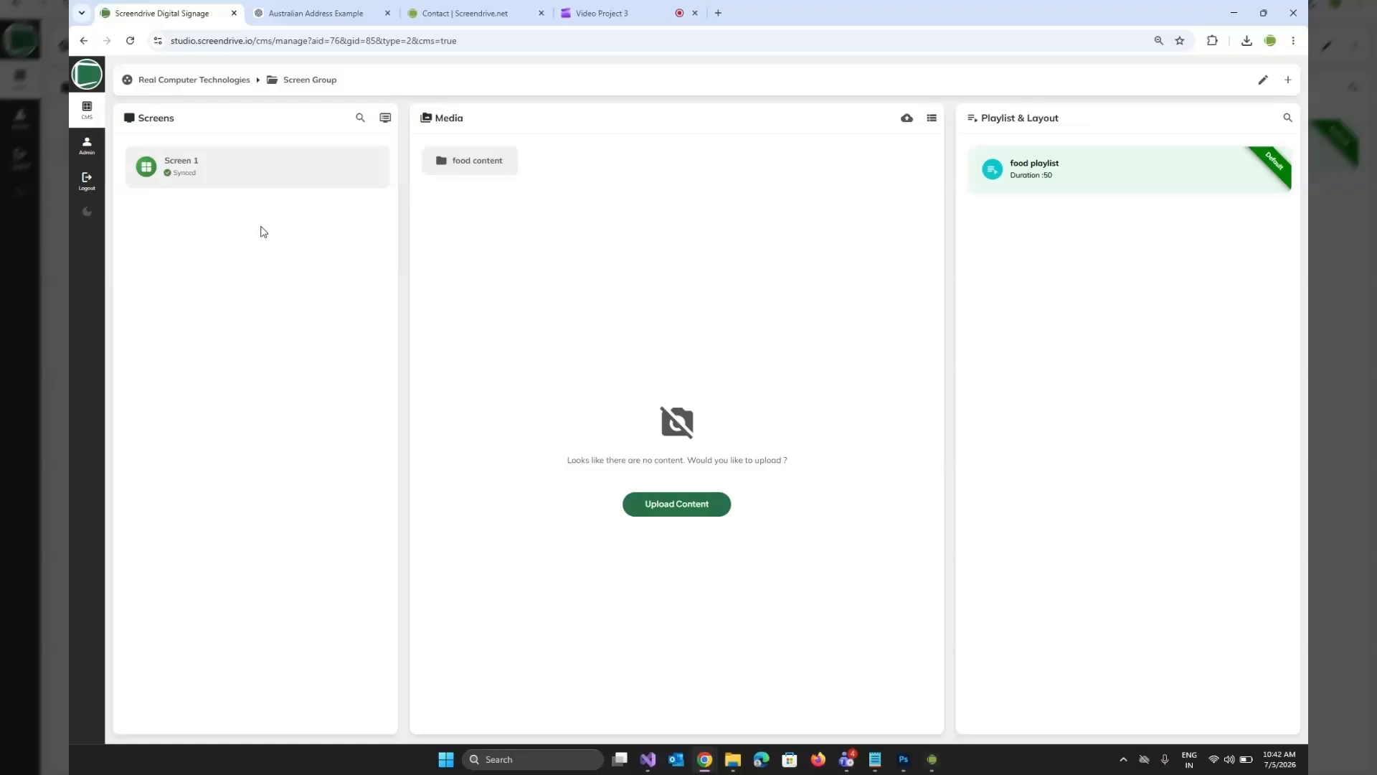
# Open Screen 1's details and review the download status of its content and its event log.
pyautogui.click(279, 176)
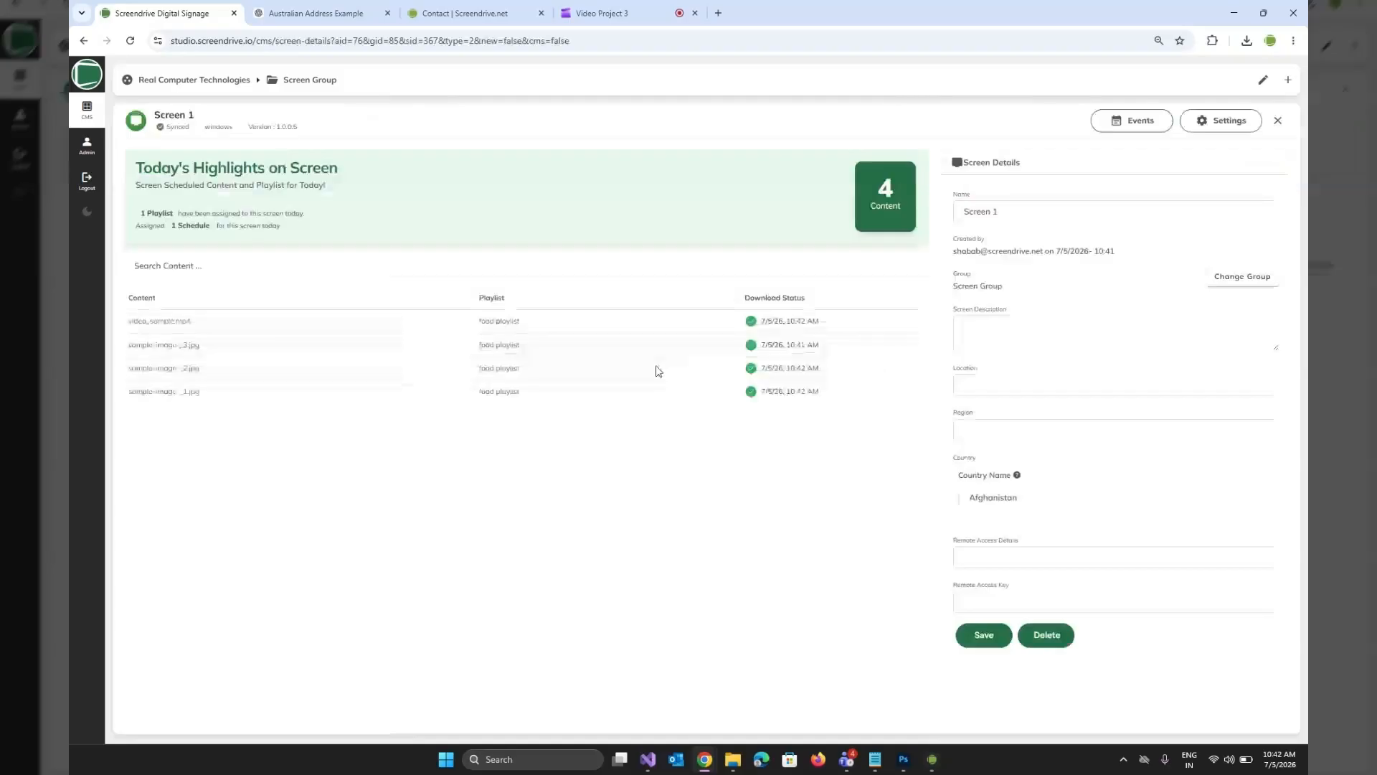
pyautogui.moveTo(134, 323); pyautogui.dragTo(200, 368)
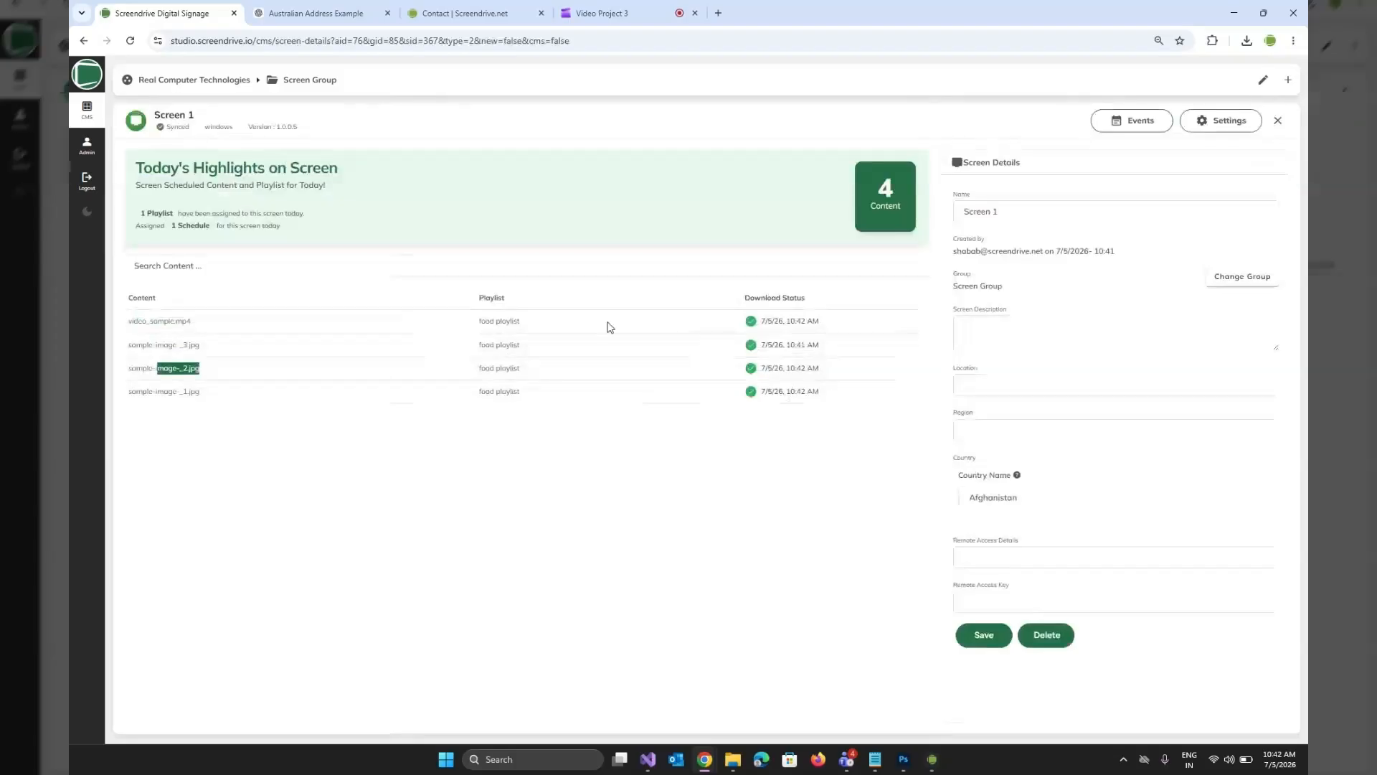
pyautogui.click(583, 329)
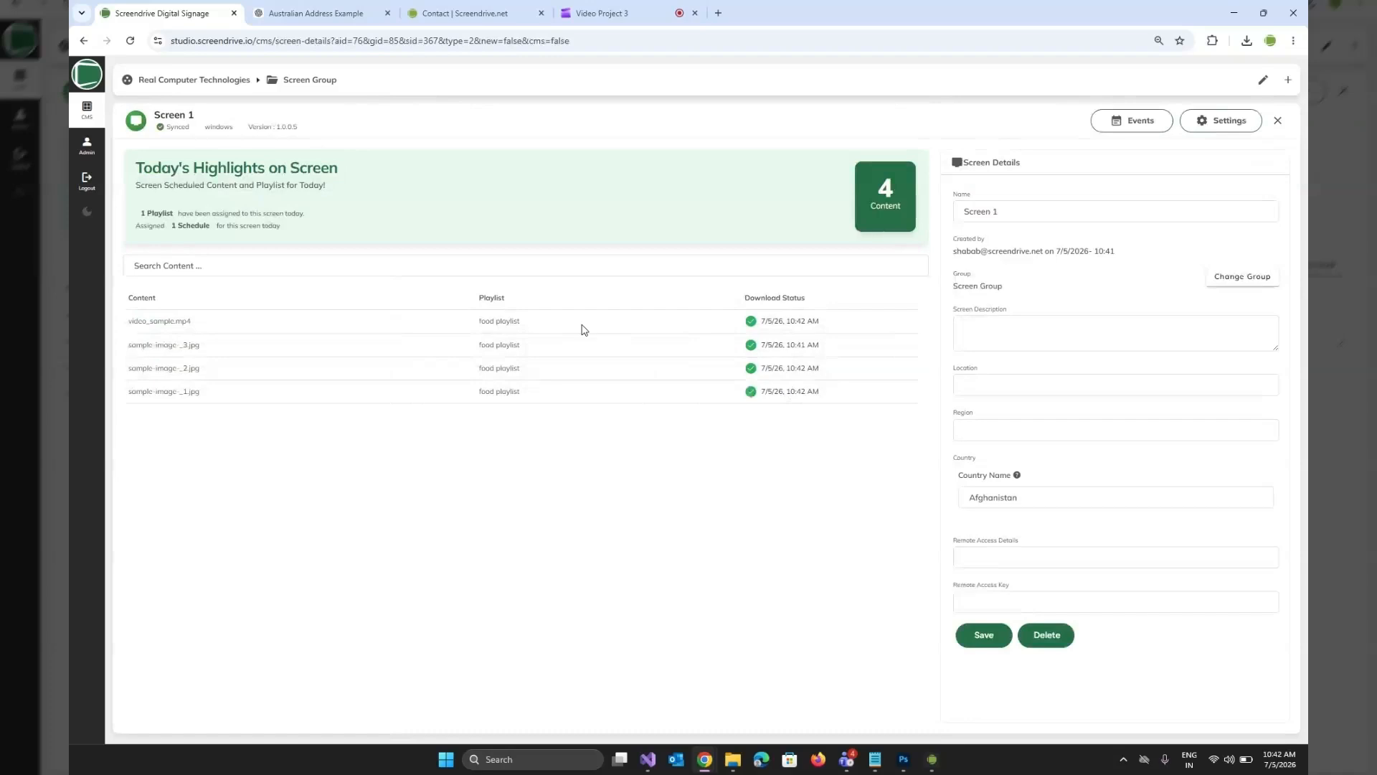
pyautogui.click(1137, 127)
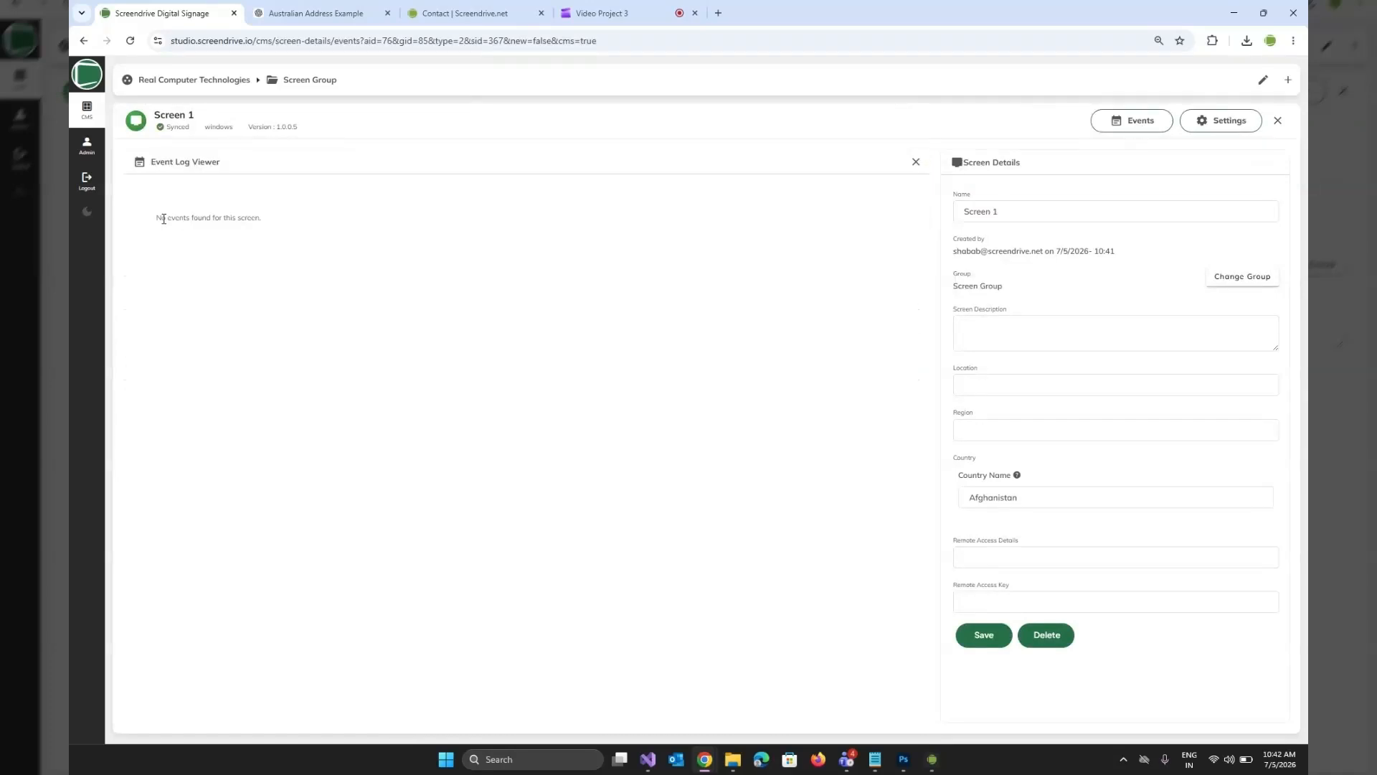
pyautogui.moveTo(163, 219); pyautogui.dragTo(279, 267)
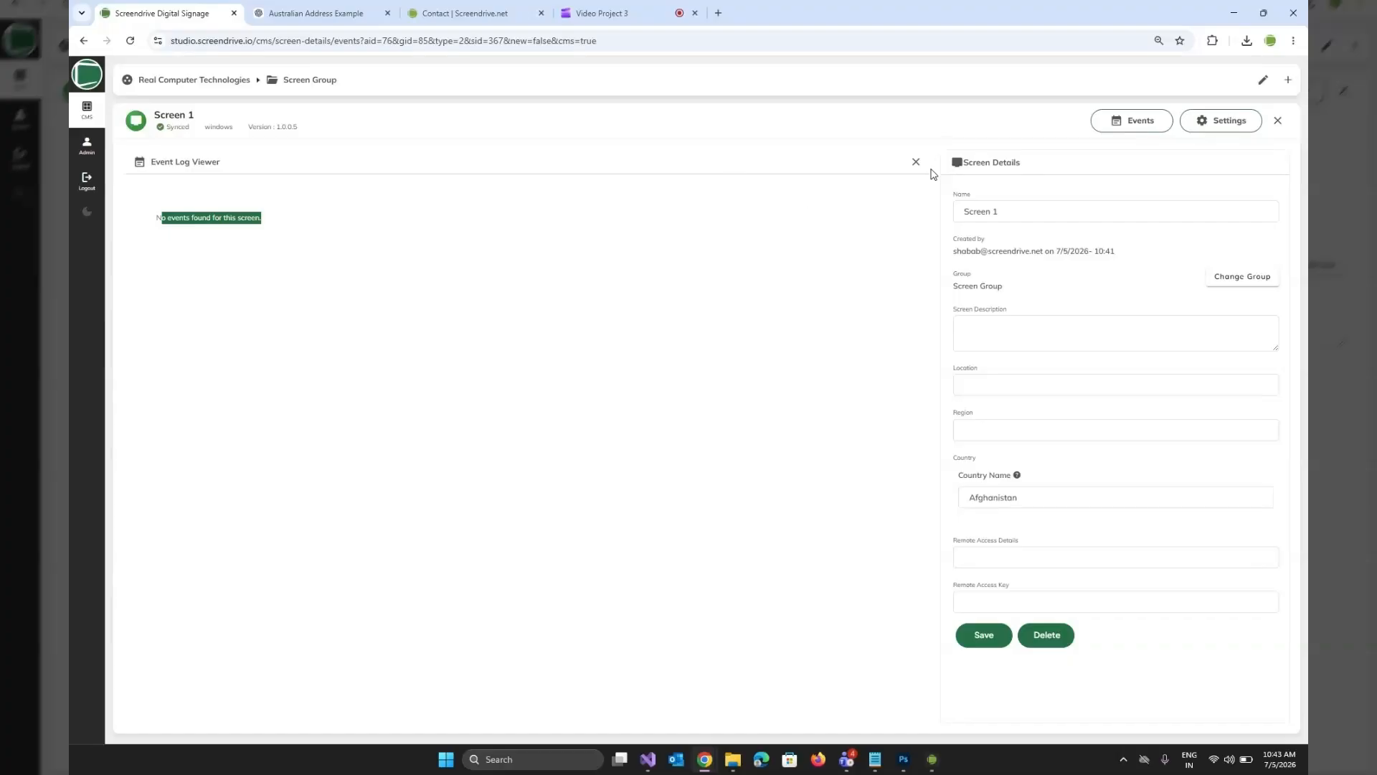
pyautogui.click(916, 161)
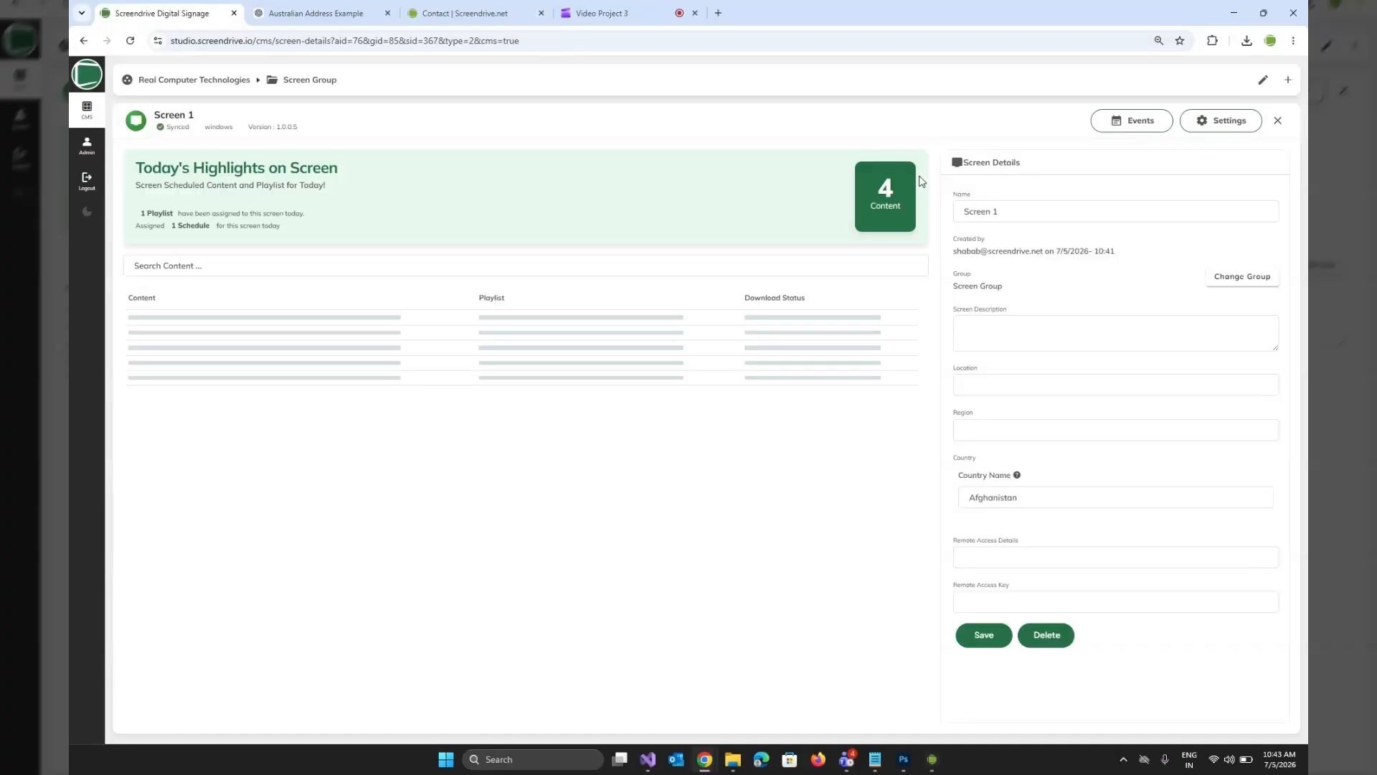
# Review Screen 1's settings, recheck its event log and return to the group overview.
pyautogui.click(1228, 126)
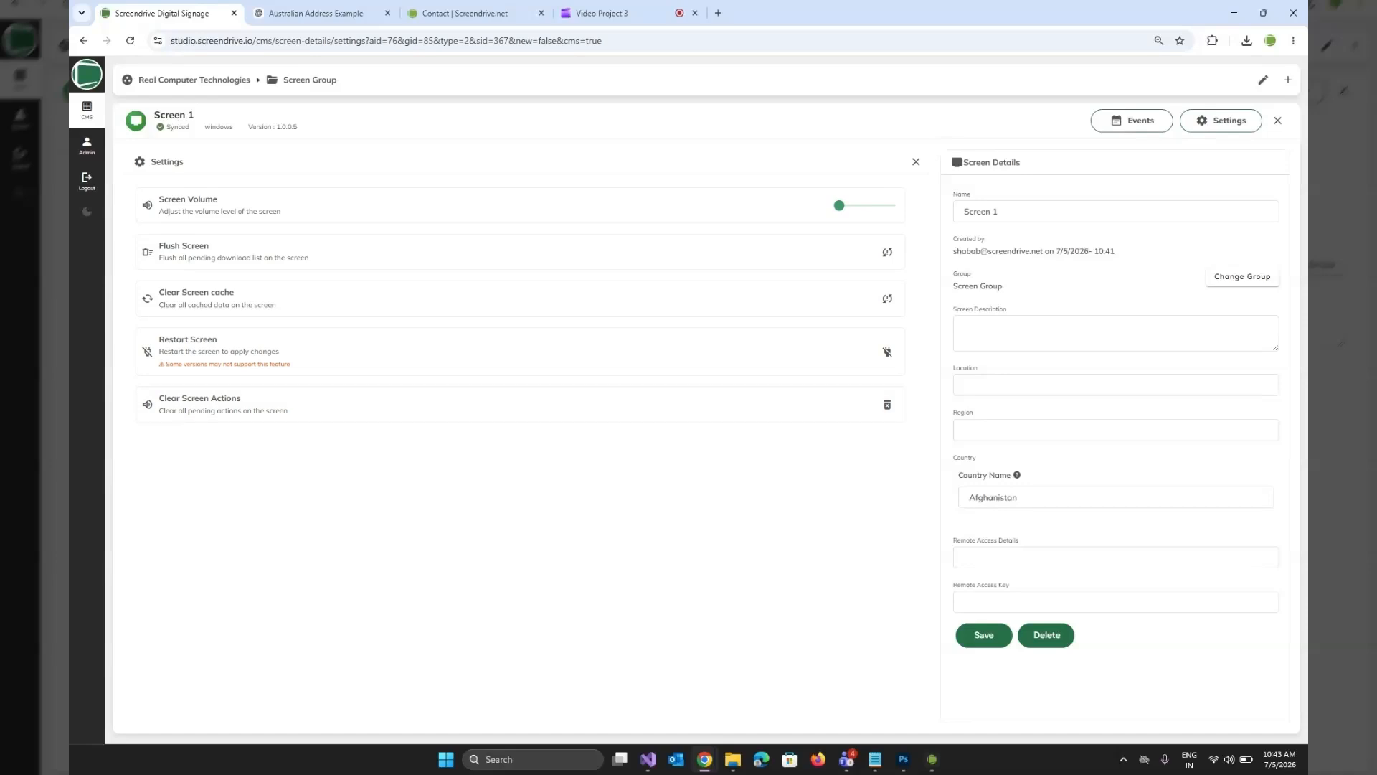
pyautogui.click(1135, 125)
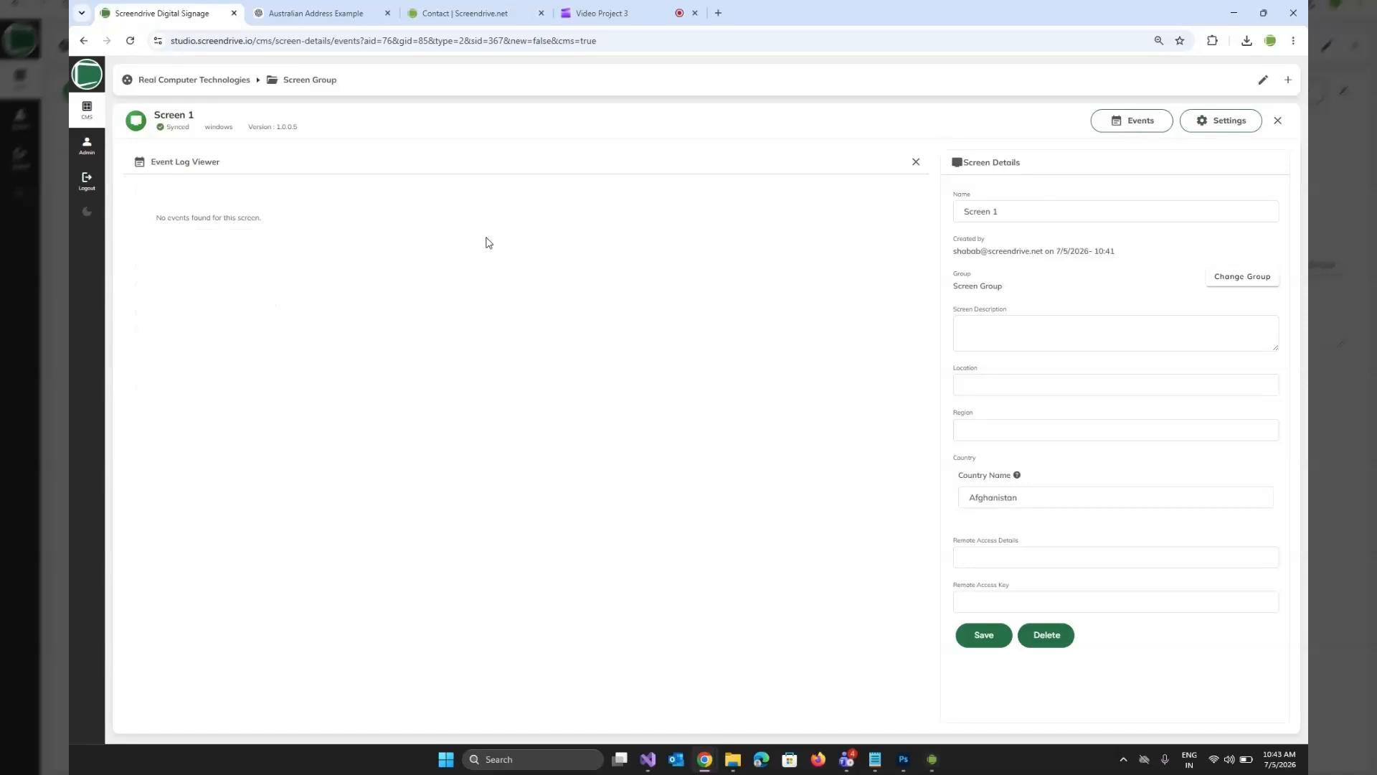
pyautogui.click(916, 163)
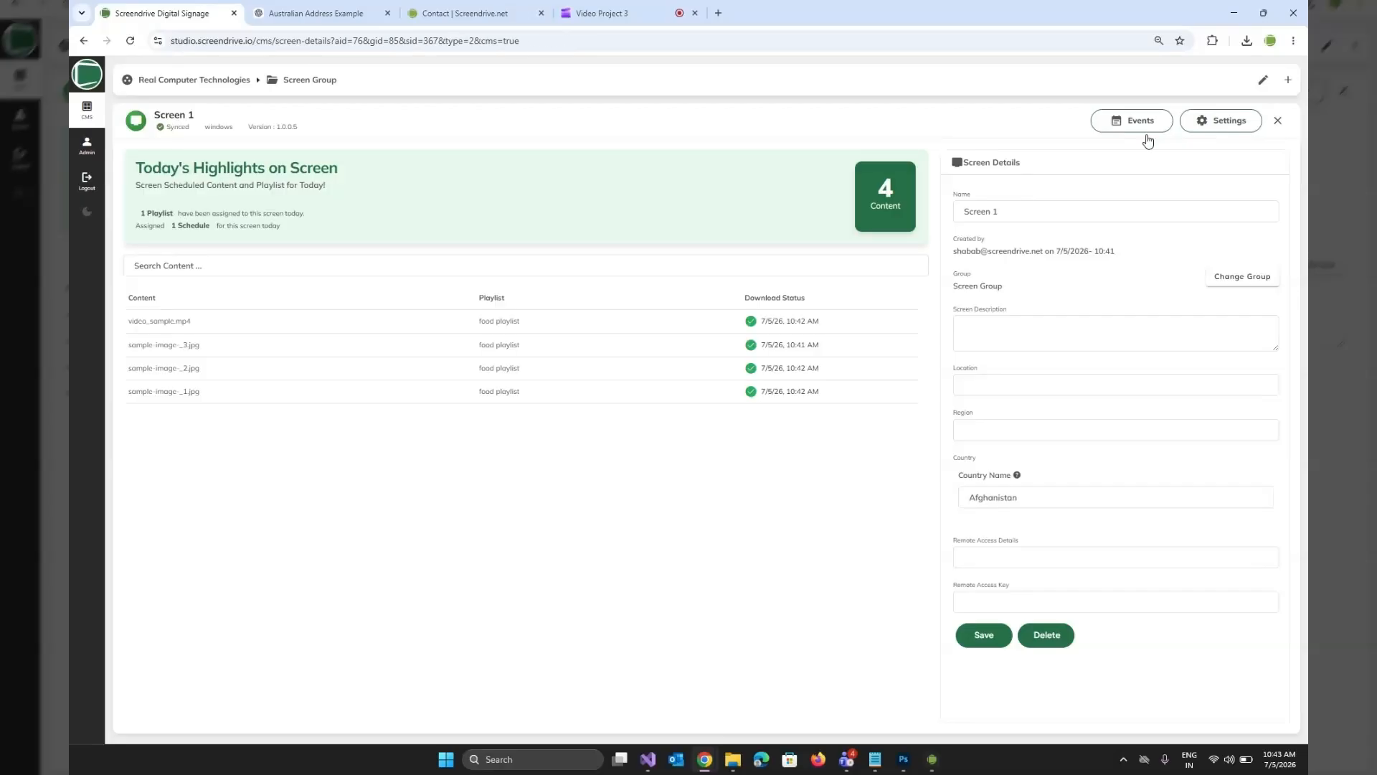
pyautogui.click(1276, 121)
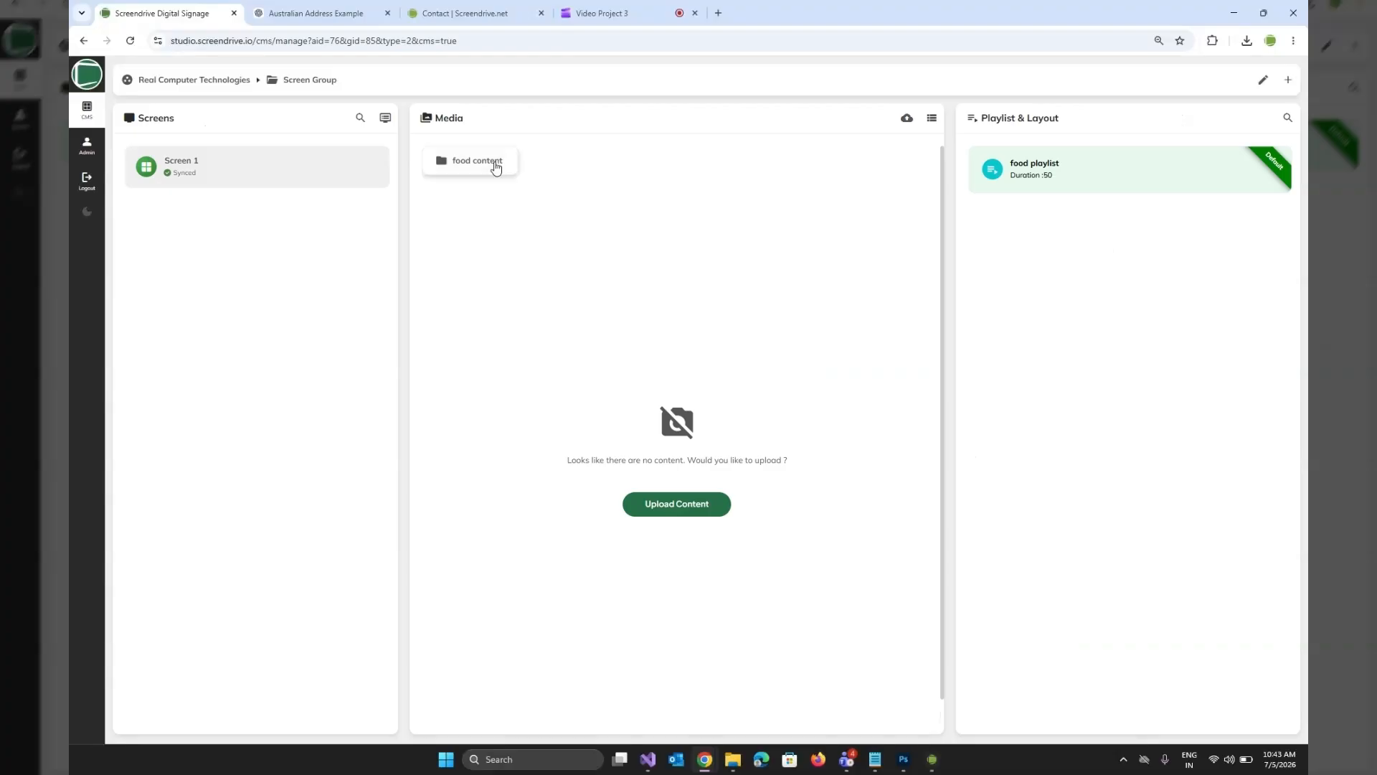
# Examine the details of sample-image-_1.jpg in the "food content" folder, including its transition options and validity dates, and return to the folder.
pyautogui.click(495, 167)
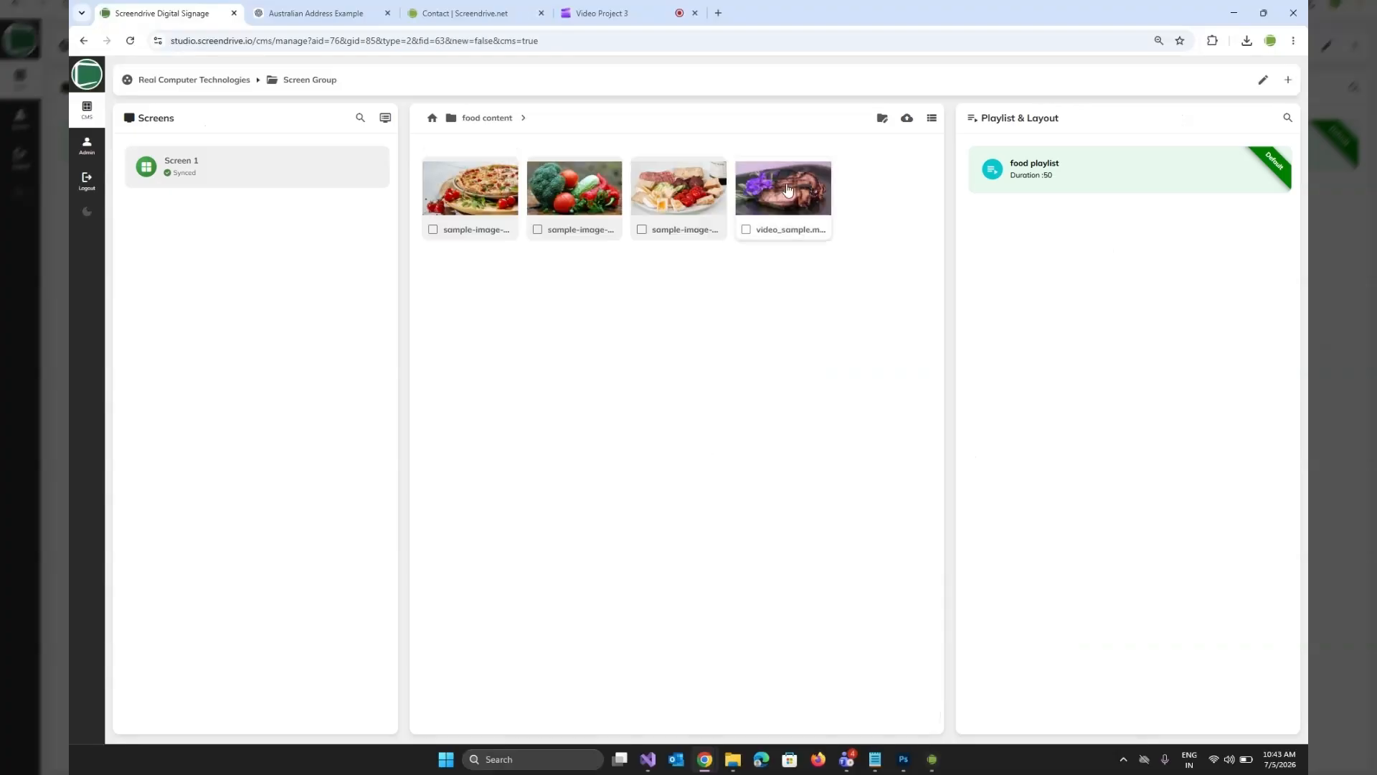
pyautogui.click(459, 194)
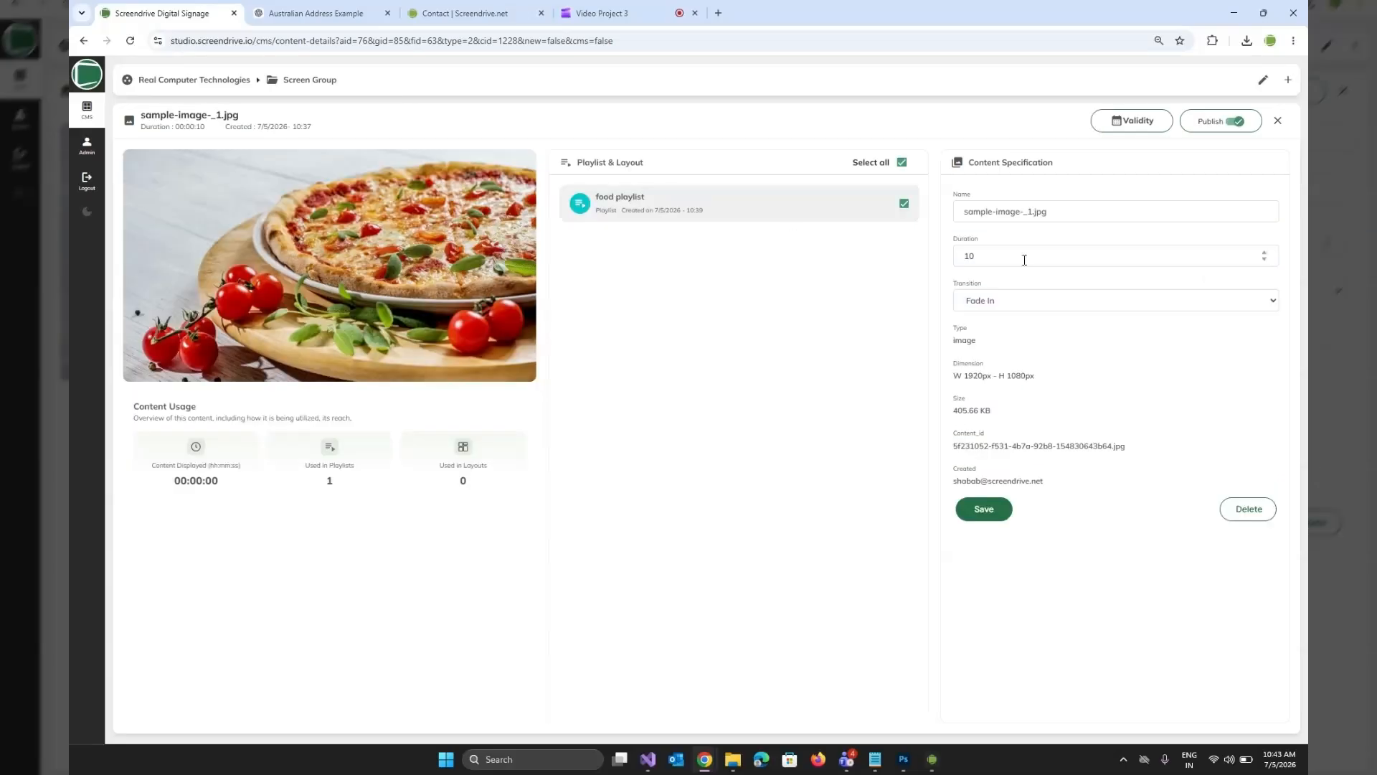
pyautogui.click(1007, 310)
pyautogui.click(1090, 568)
pyautogui.click(1144, 122)
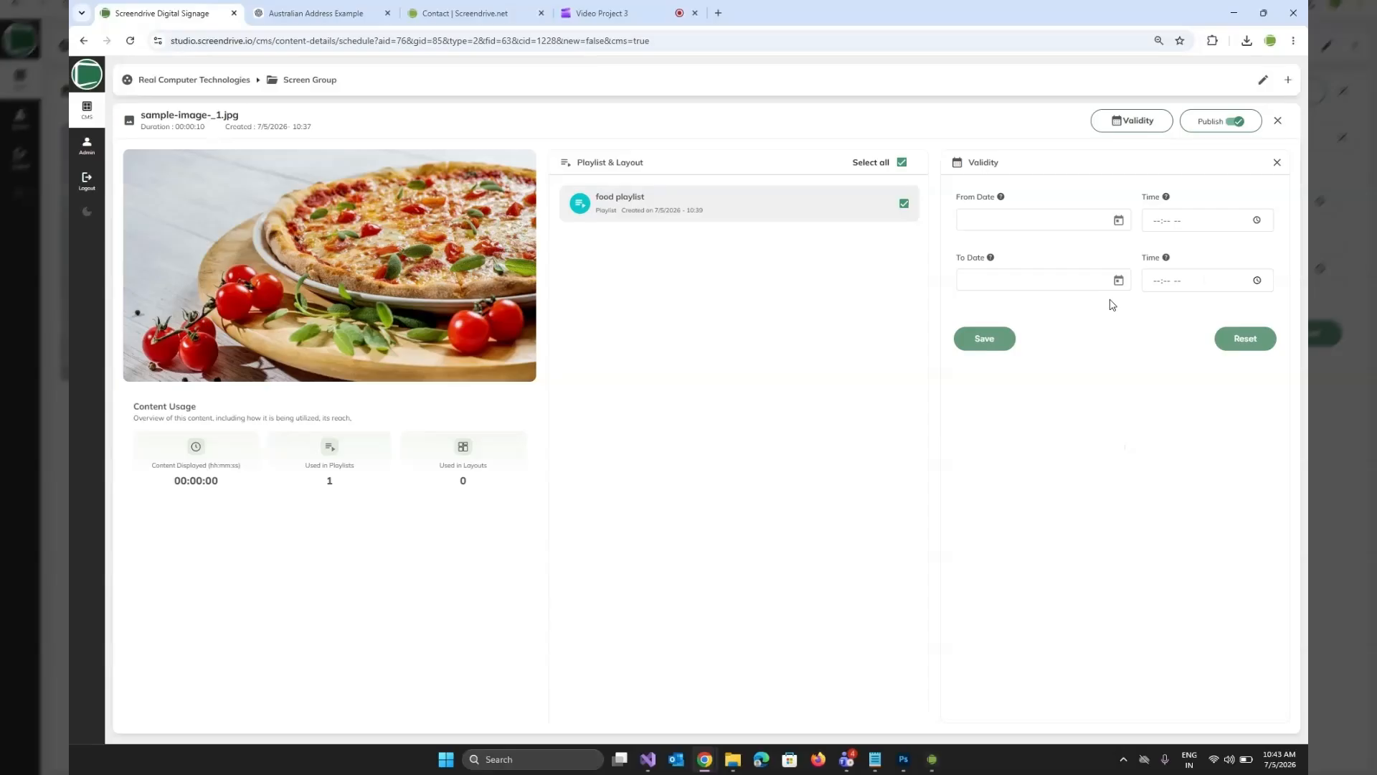
pyautogui.click(1277, 121)
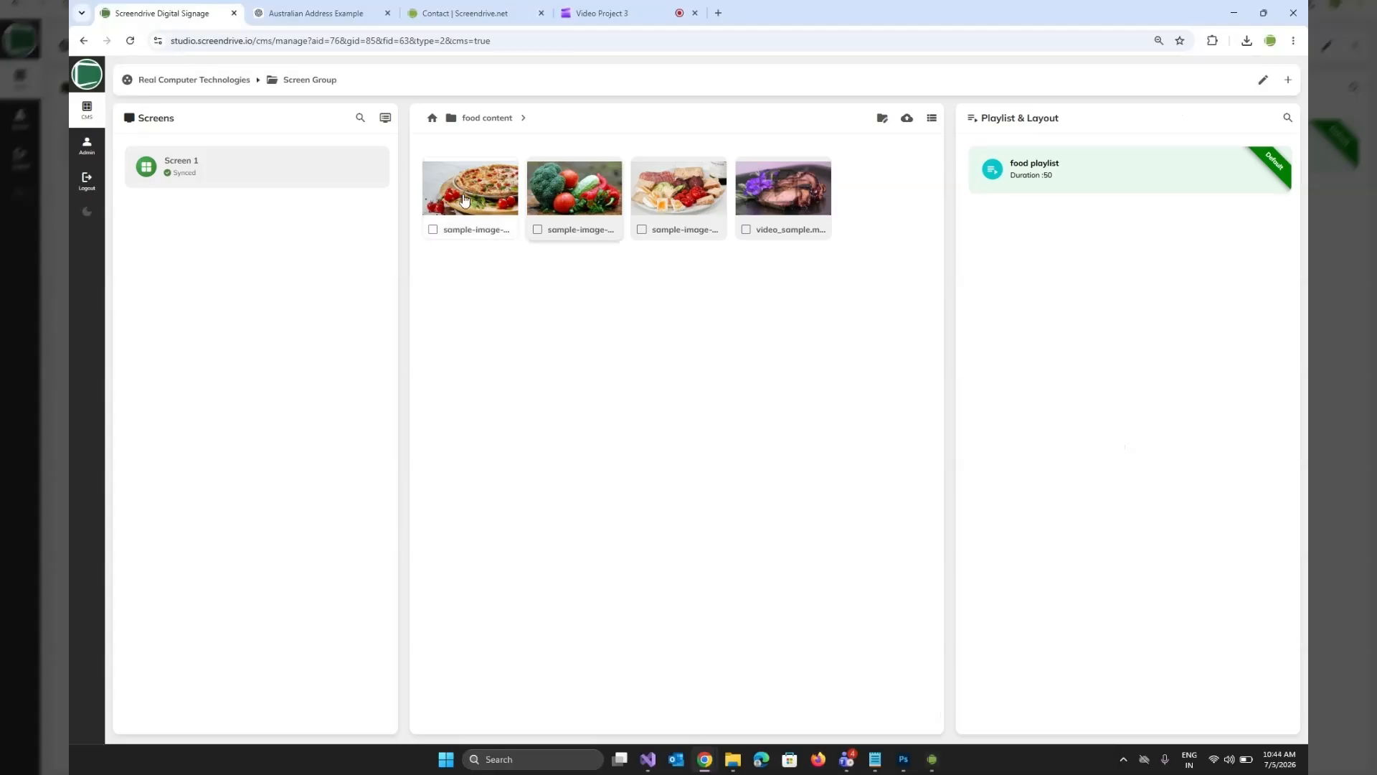
# Recheck the details of sample-image-_1.jpg, read through Screen 1's event log and return to the group overview.
pyautogui.click(465, 200)
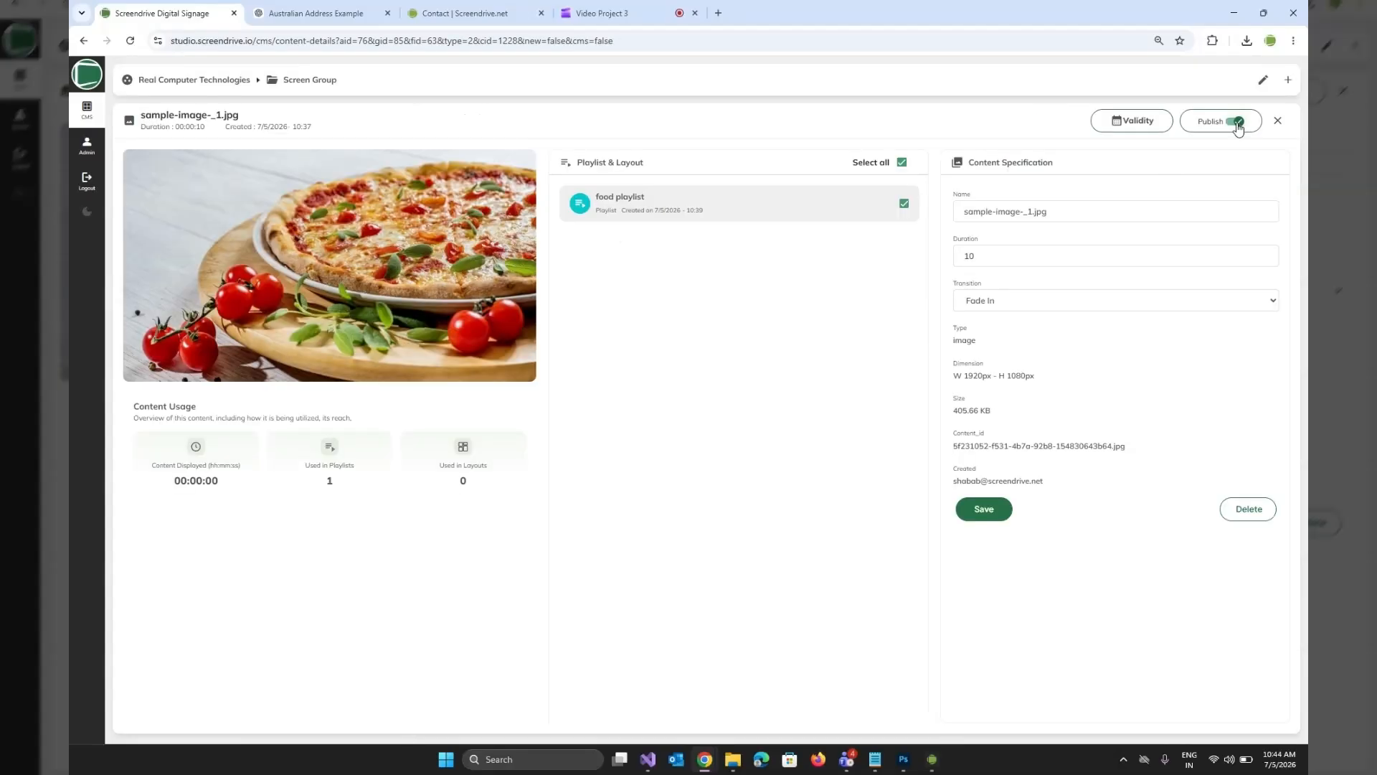
pyautogui.click(1277, 122)
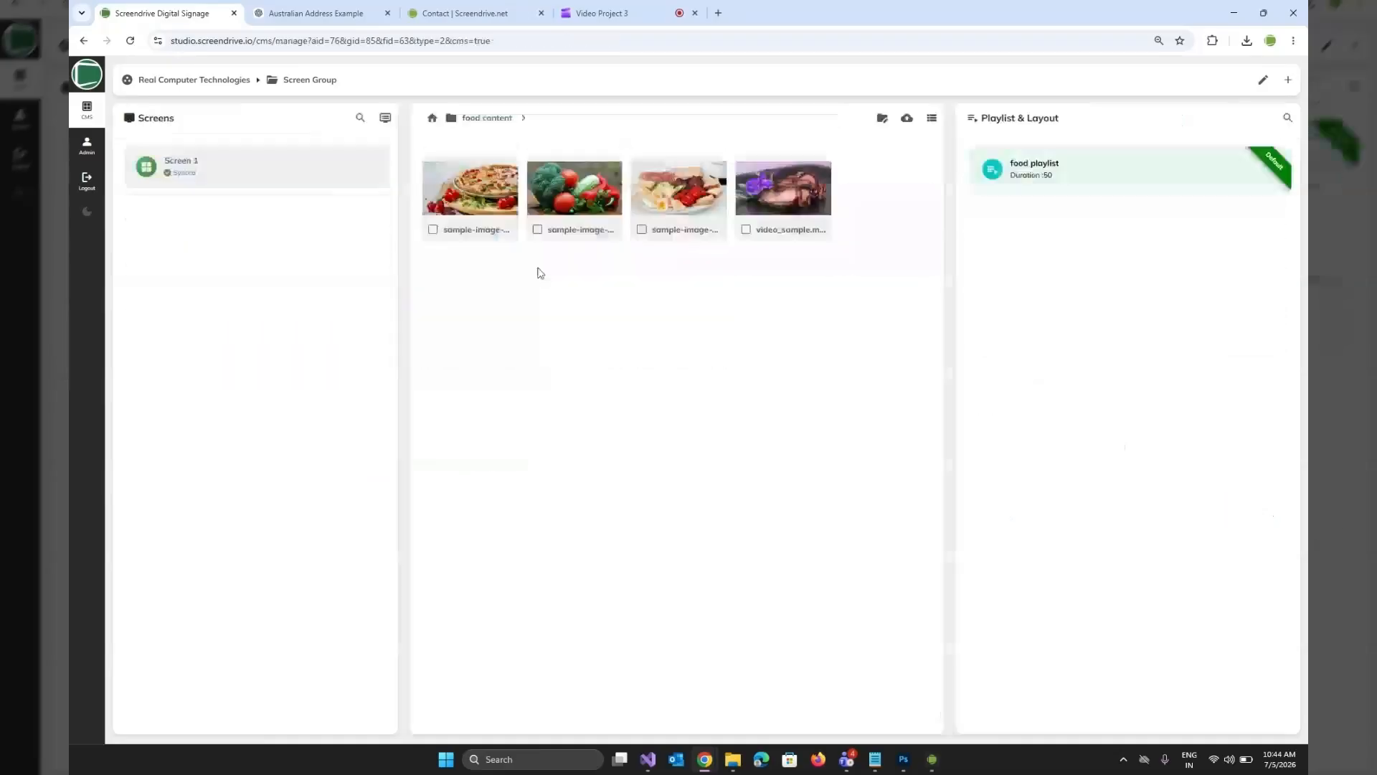
pyautogui.click(257, 167)
pyautogui.click(1139, 122)
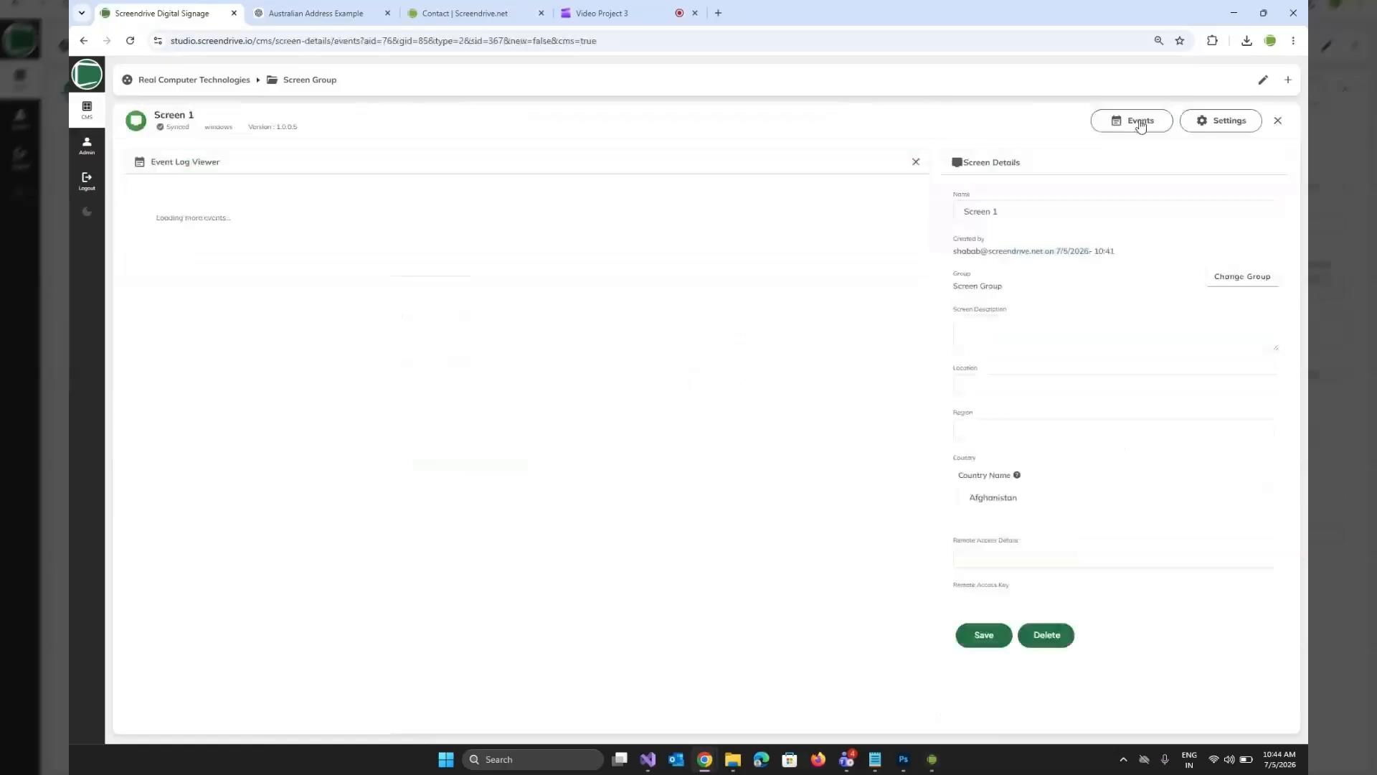
pyautogui.scroll(-1, 432, 429)
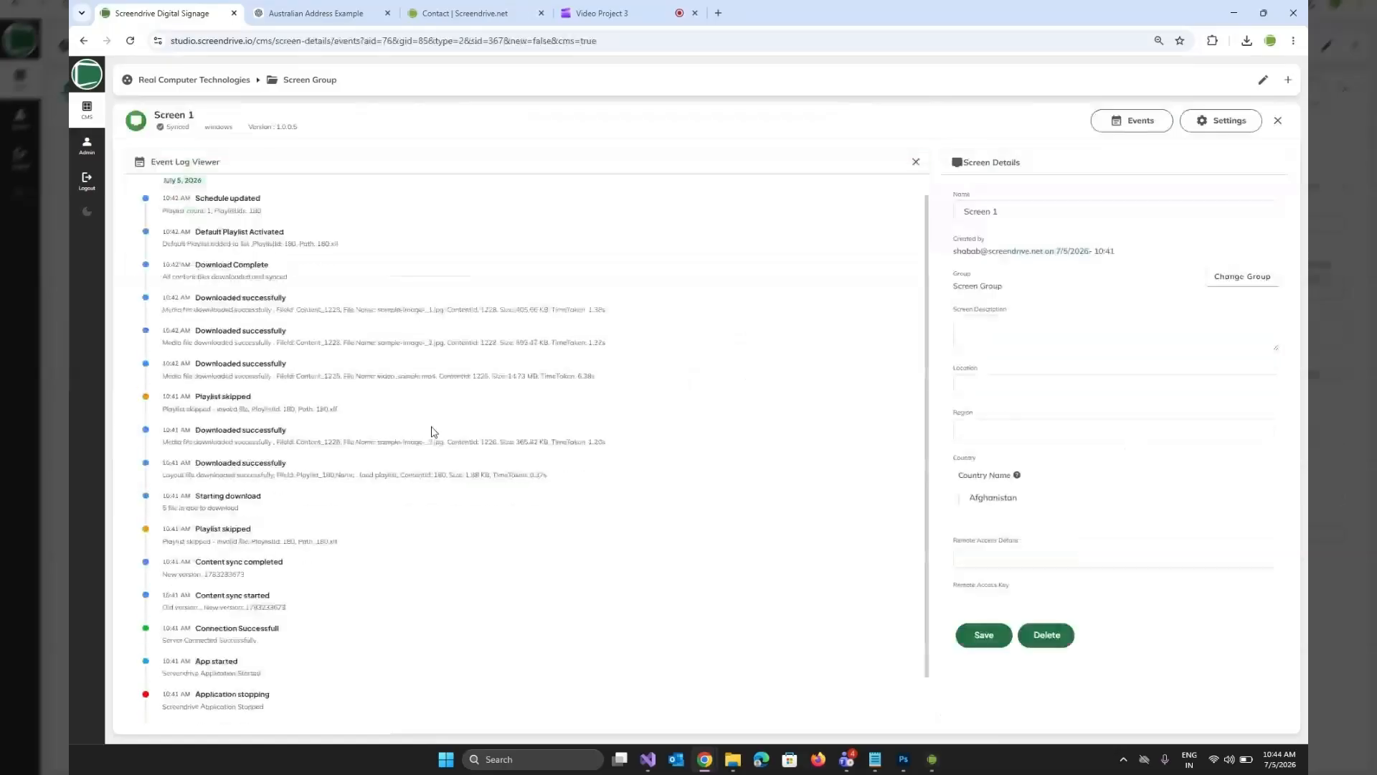
pyautogui.scroll(-2, 433, 431)
pyautogui.scroll(1, 254, 551)
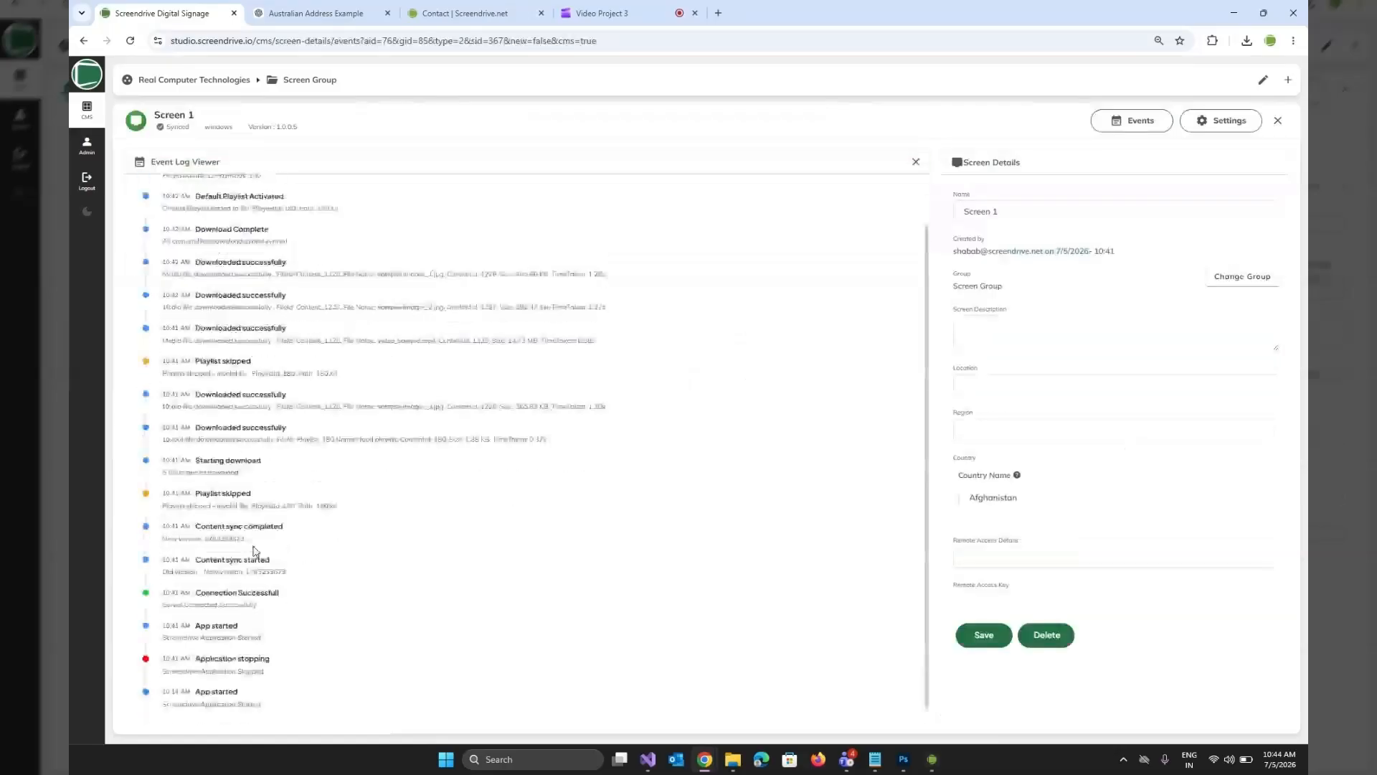
pyautogui.scroll(2, 318, 252)
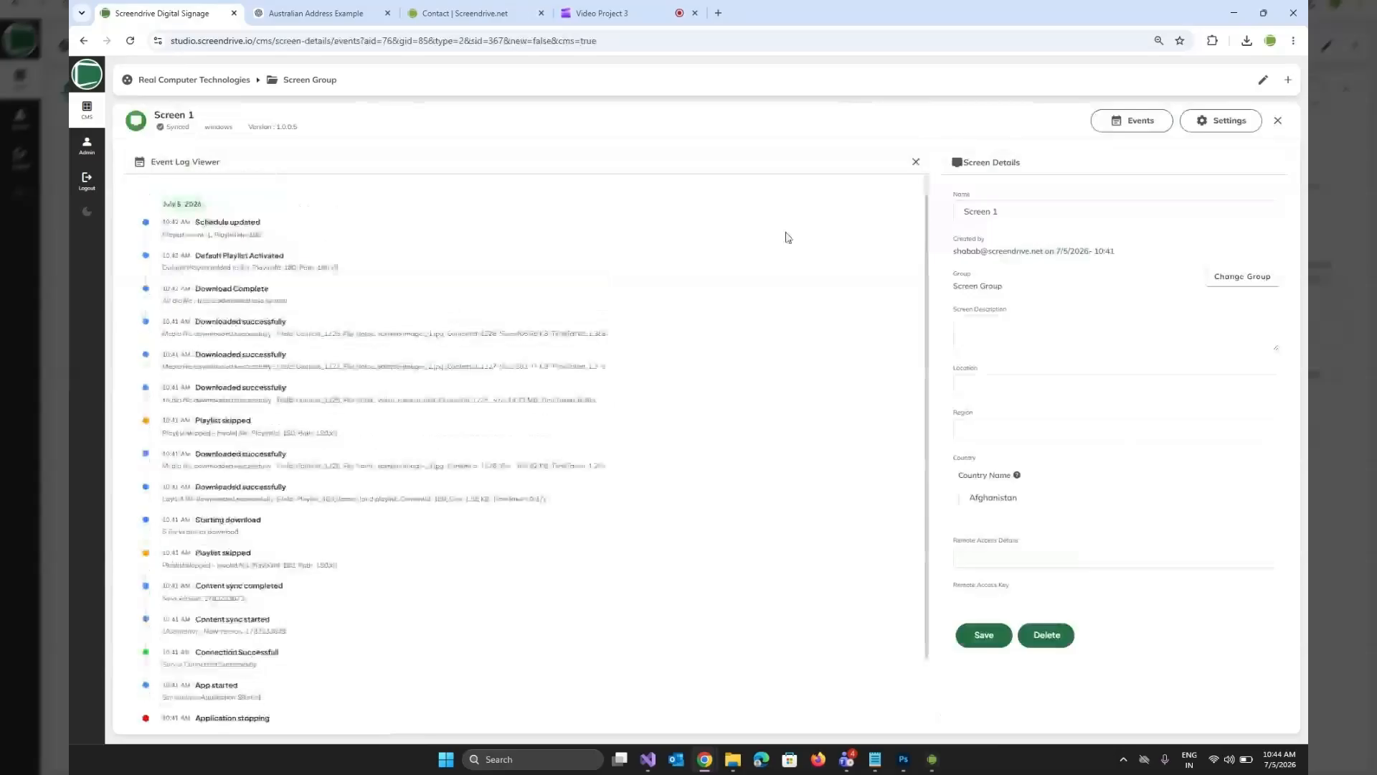
pyautogui.click(1276, 122)
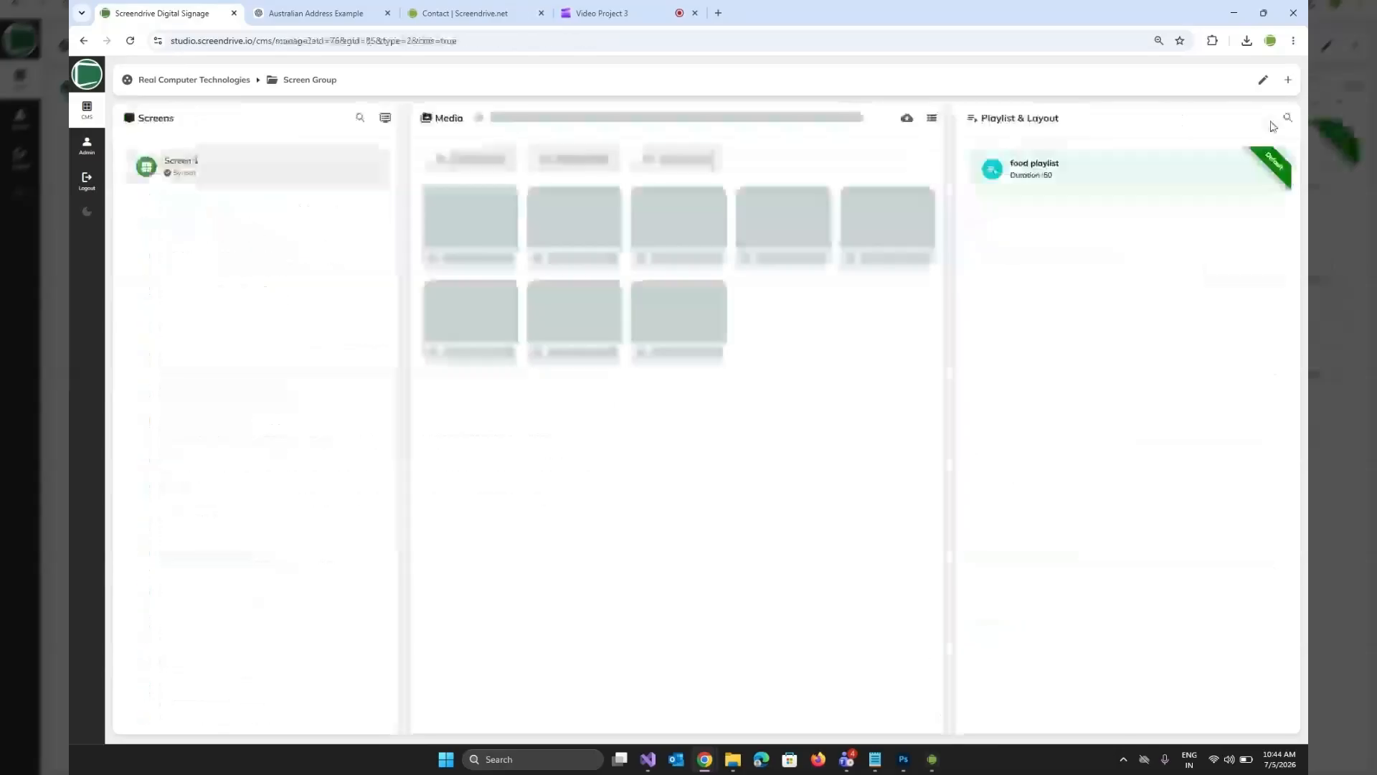
# Unpublish the food playlist, keeping it as default, and return to the group overview.
pyautogui.click(1136, 167)
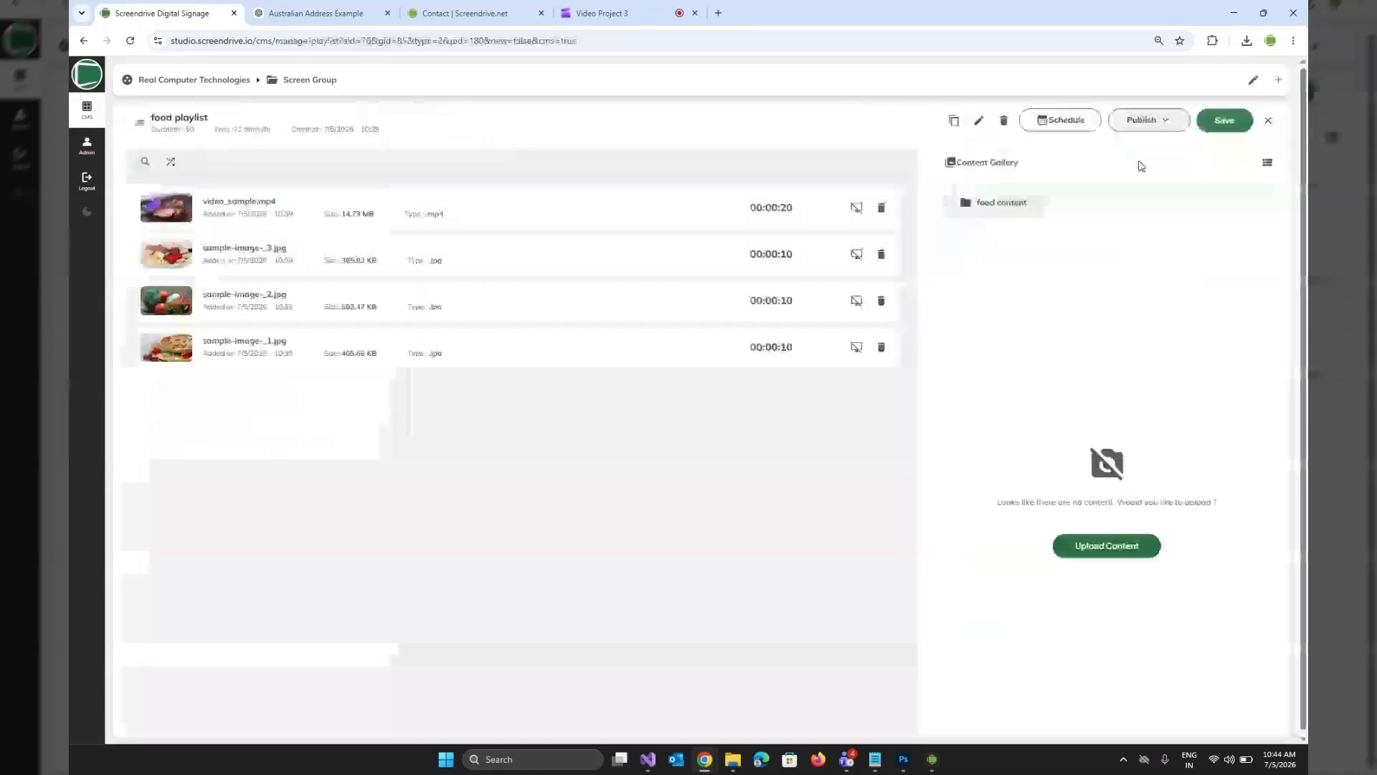
pyautogui.click(1165, 129)
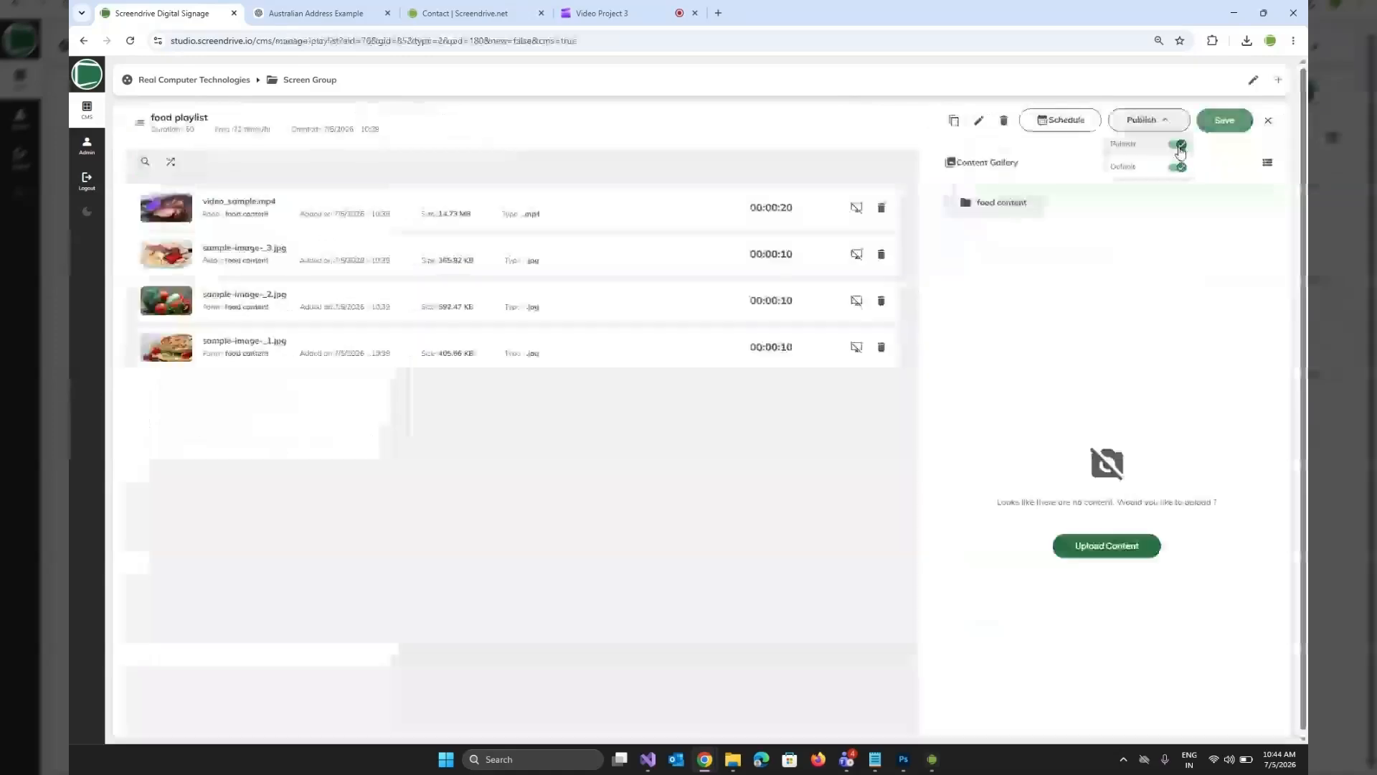
pyautogui.click(1180, 145)
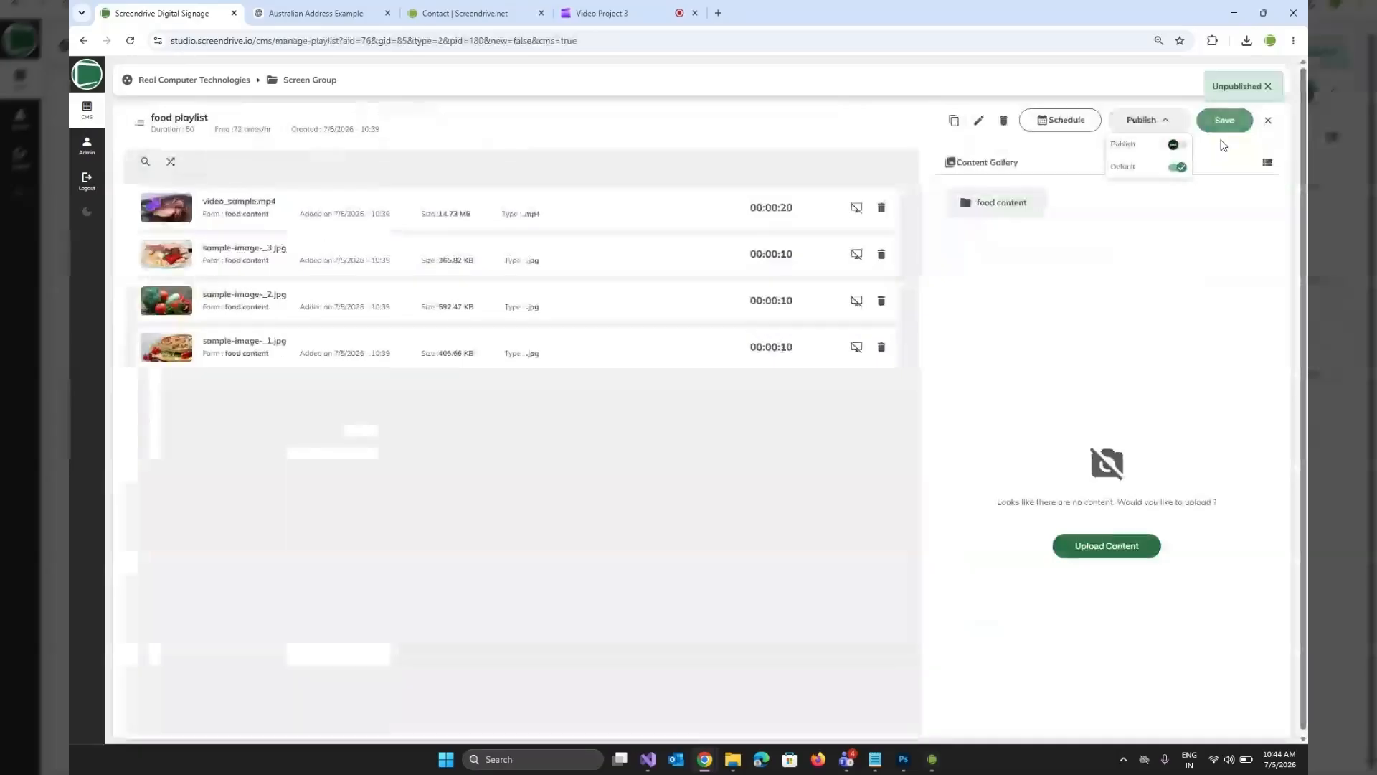
pyautogui.click(1268, 122)
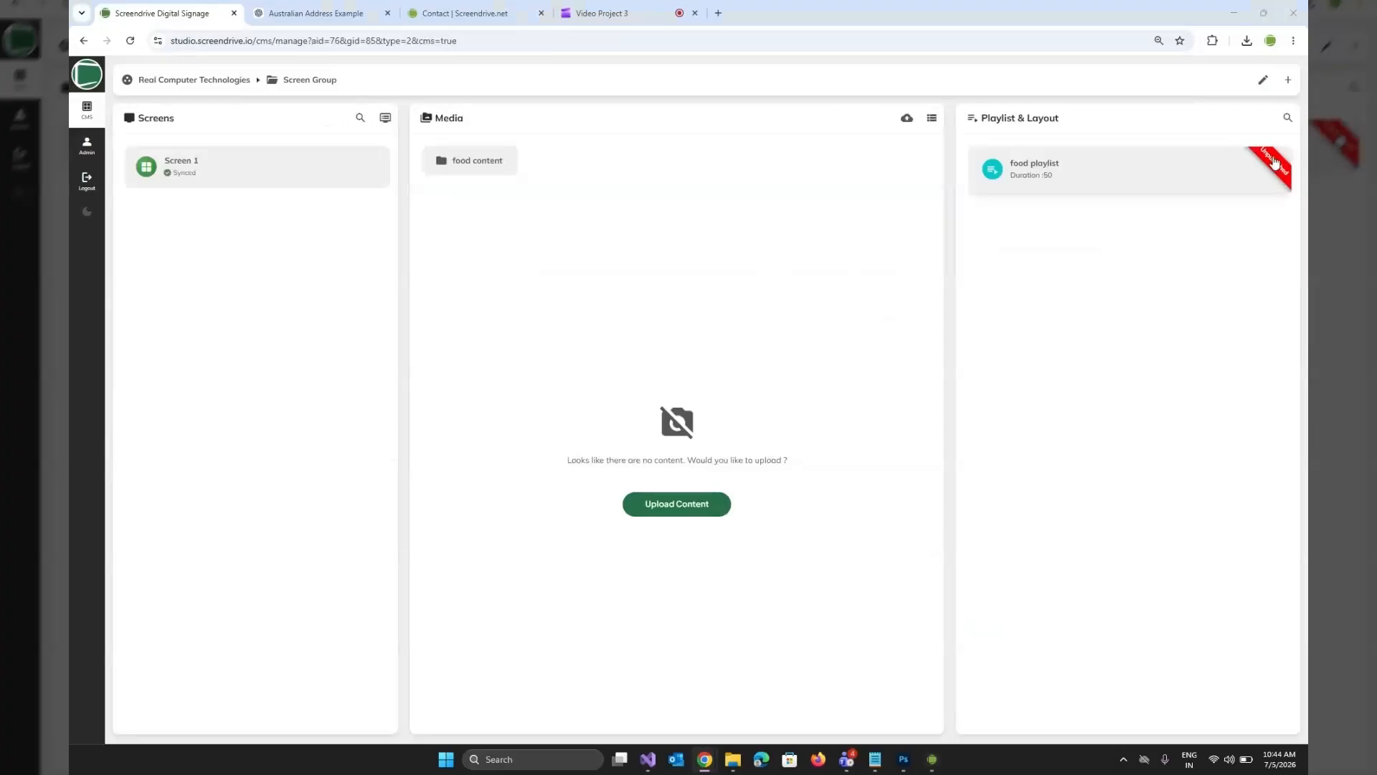
# Check the playback in the Screendrive player and Screen 1's sync status in the group overview.
pyautogui.hotkey('alt', 'Tab')
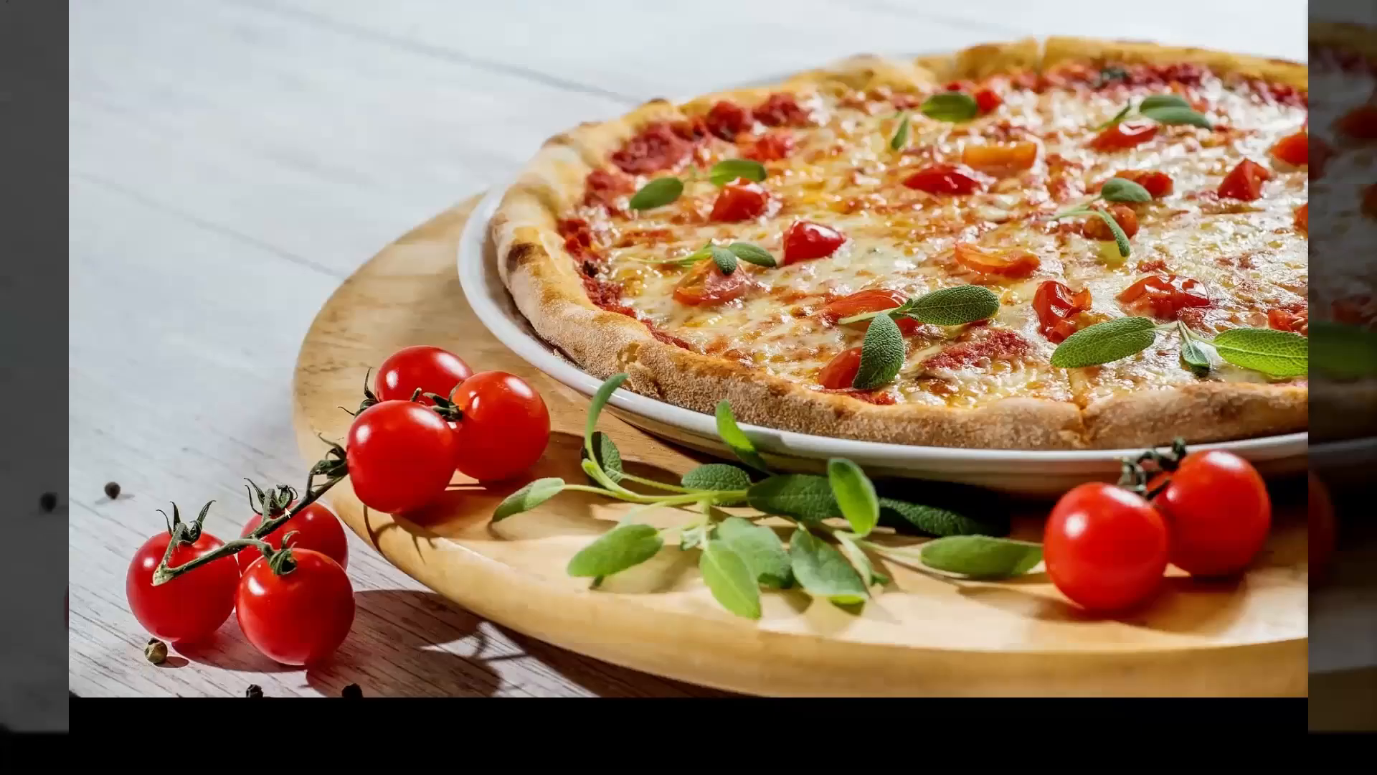
pyautogui.hotkey('alt', 'Tab')
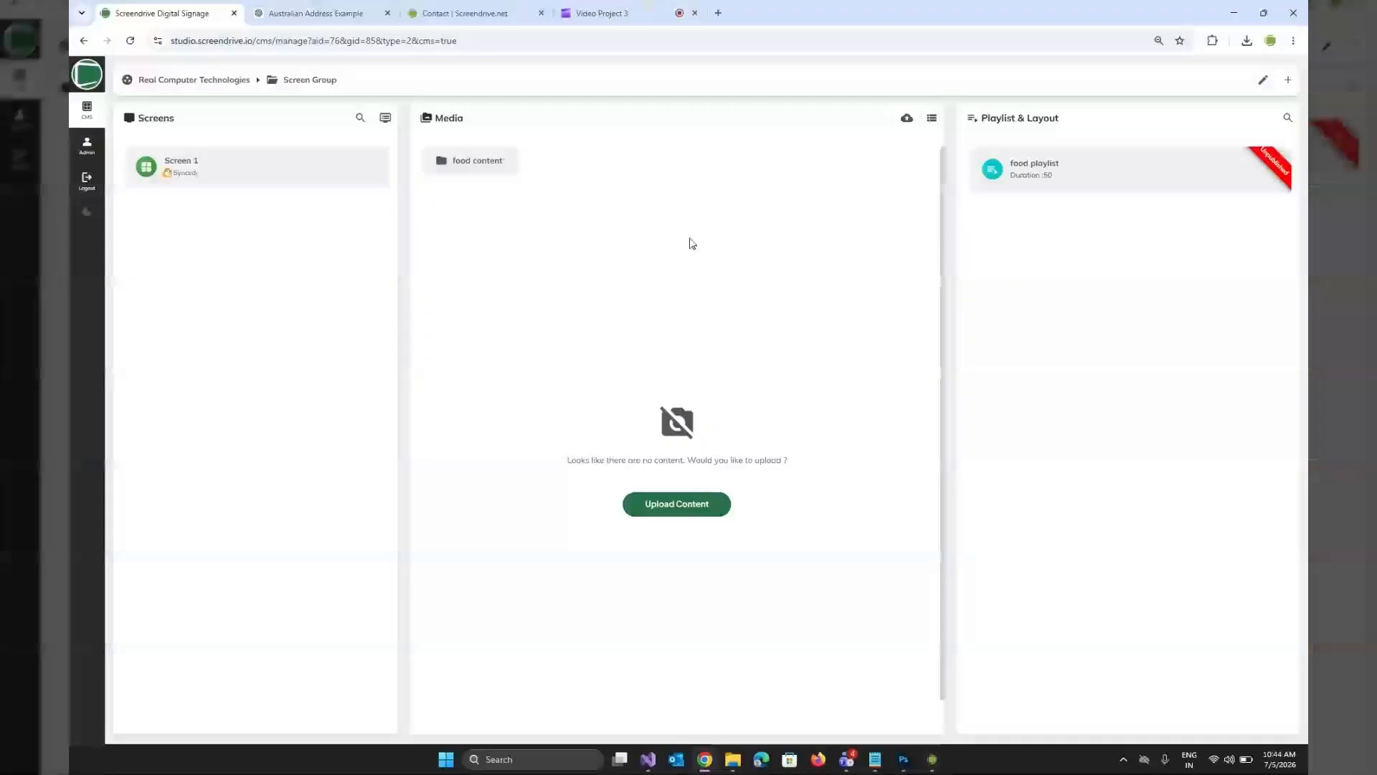
pyautogui.hotkey('alt', 'Tab')
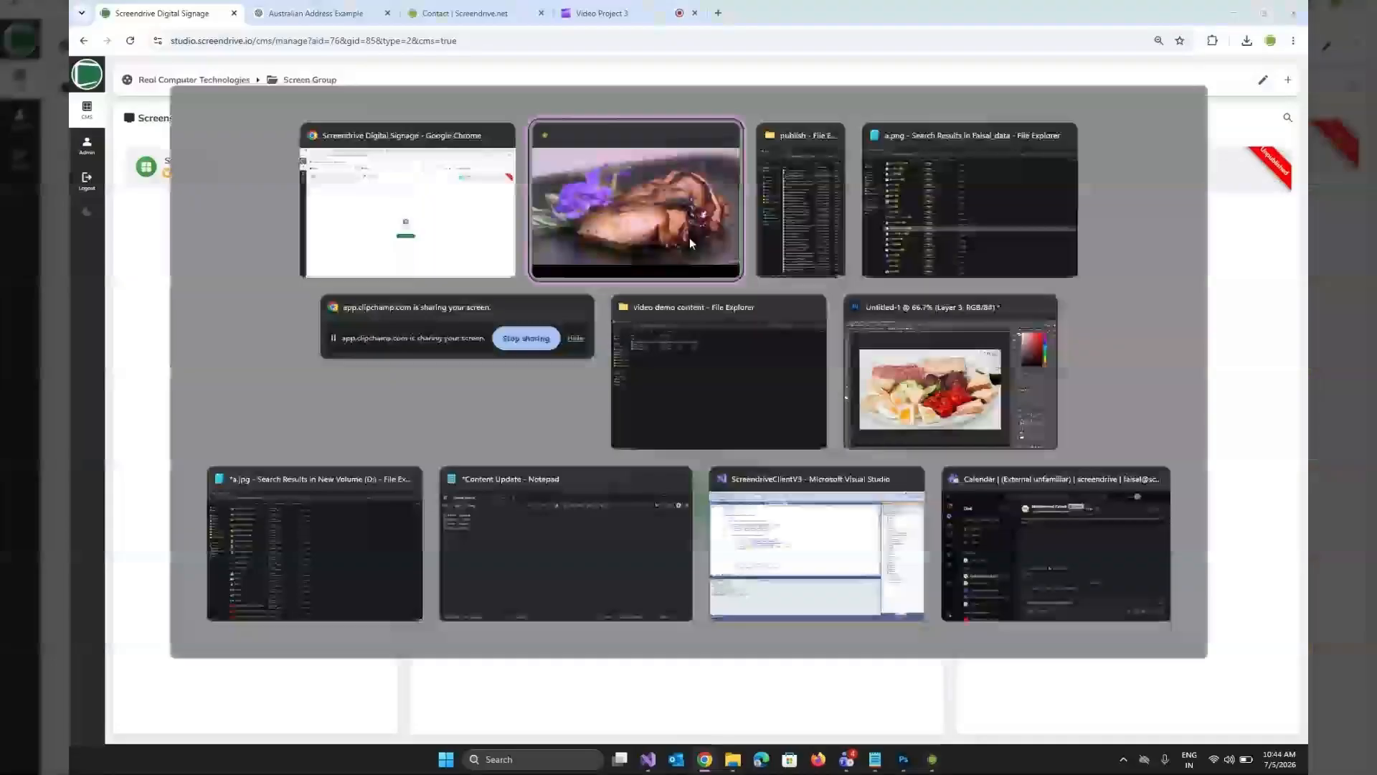
pyautogui.hotkey('alt', 'Tab')
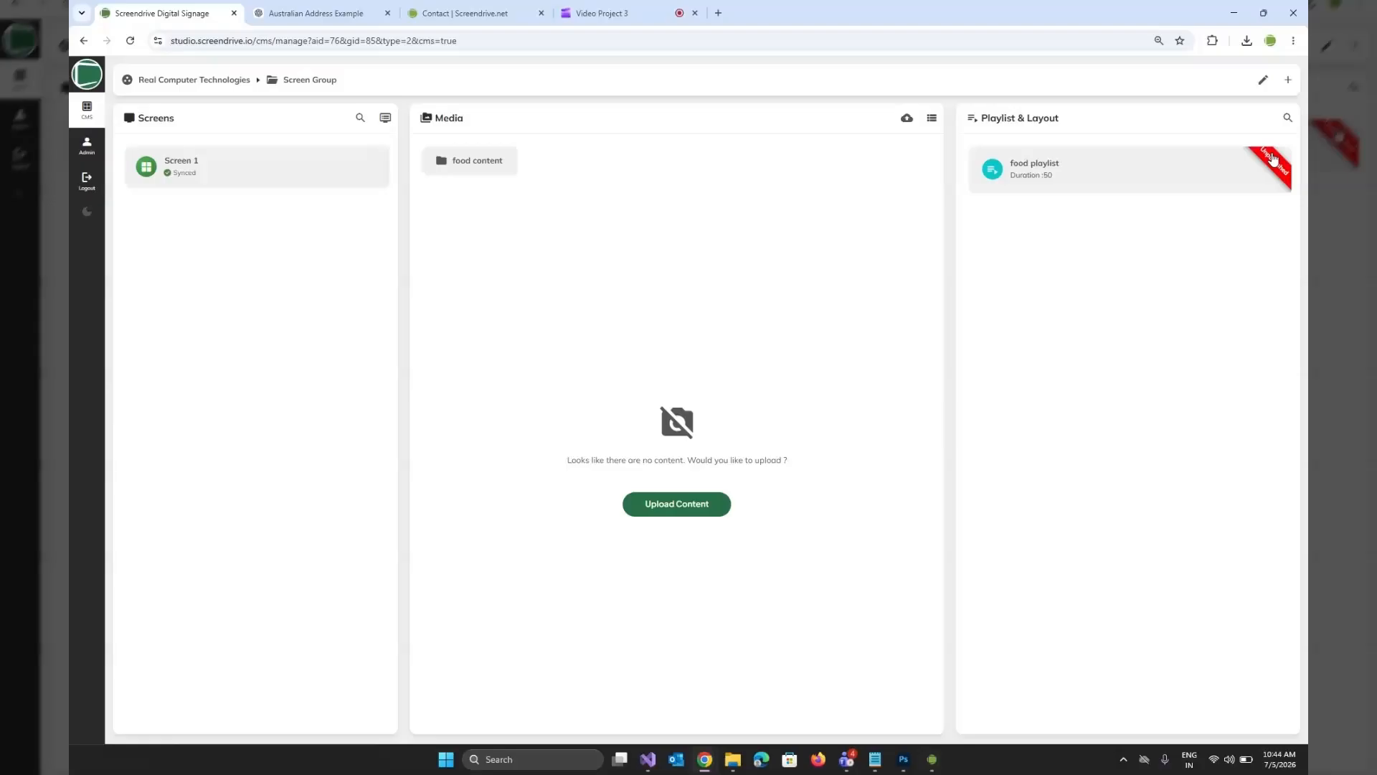
# Open the food playlist and publish it again.
pyautogui.click(1273, 159)
pyautogui.click(1146, 120)
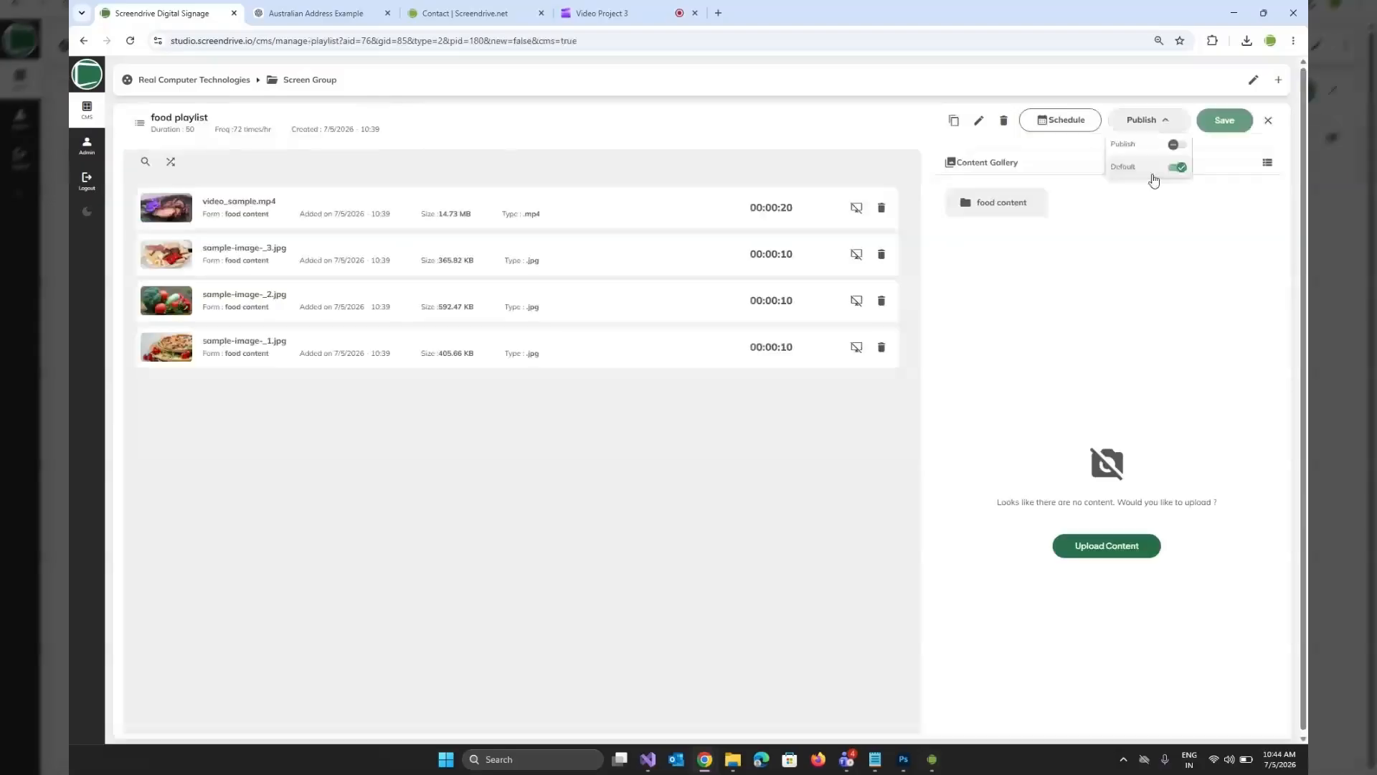
pyautogui.click(1175, 145)
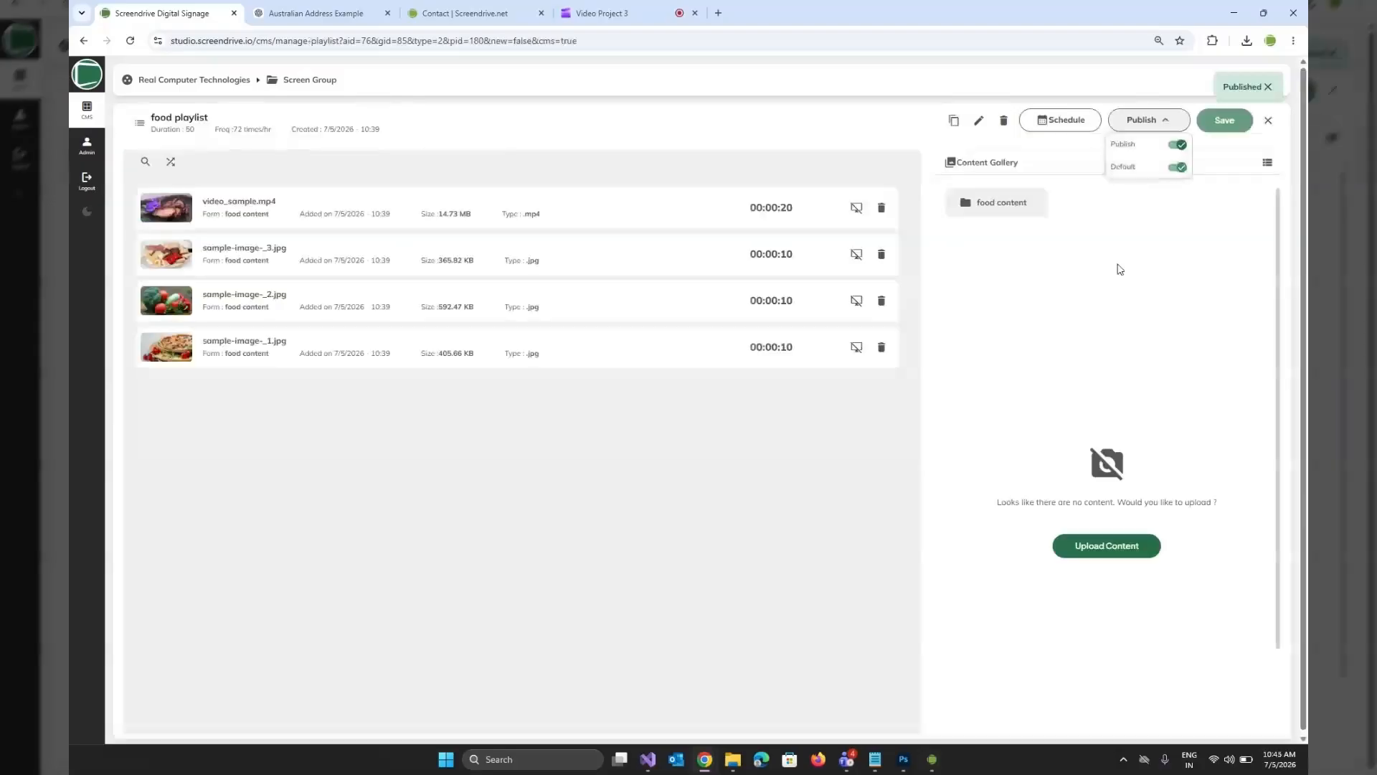